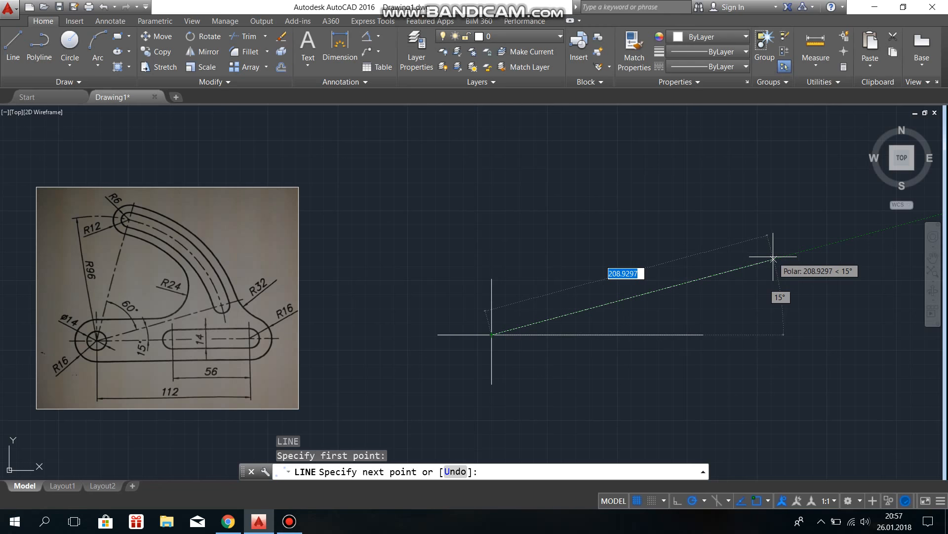
Finish a construction line running at 15° from the intersection of the crossed centre lines
click(779, 255)
key(Return)
key(Return)
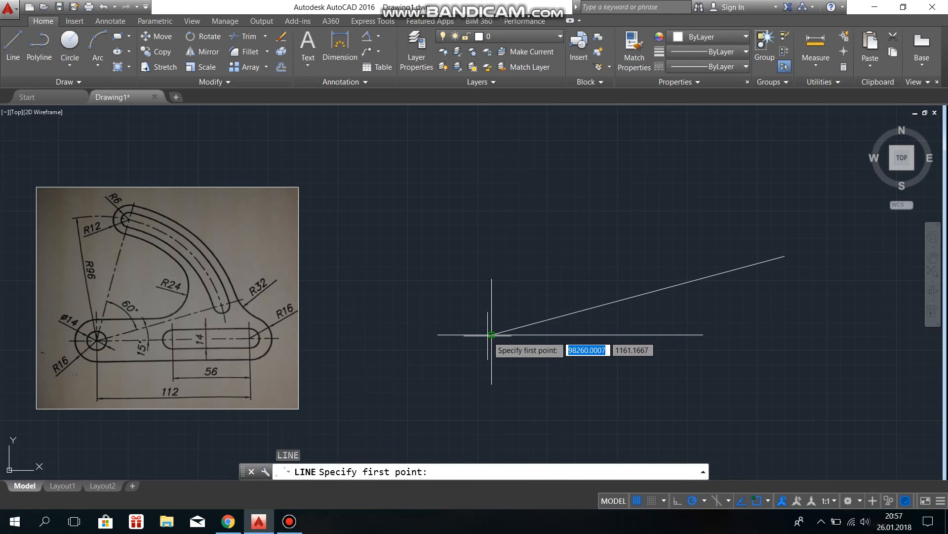
click(492, 335)
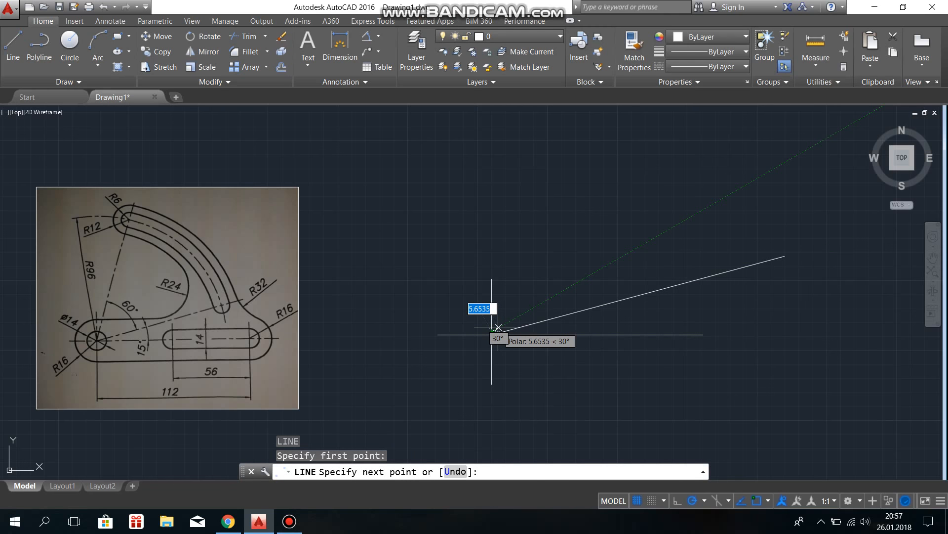
key(Escape)
Draw a second construction line at 75° from the intersection of the crossed centre lines
text(l)
key(Return)
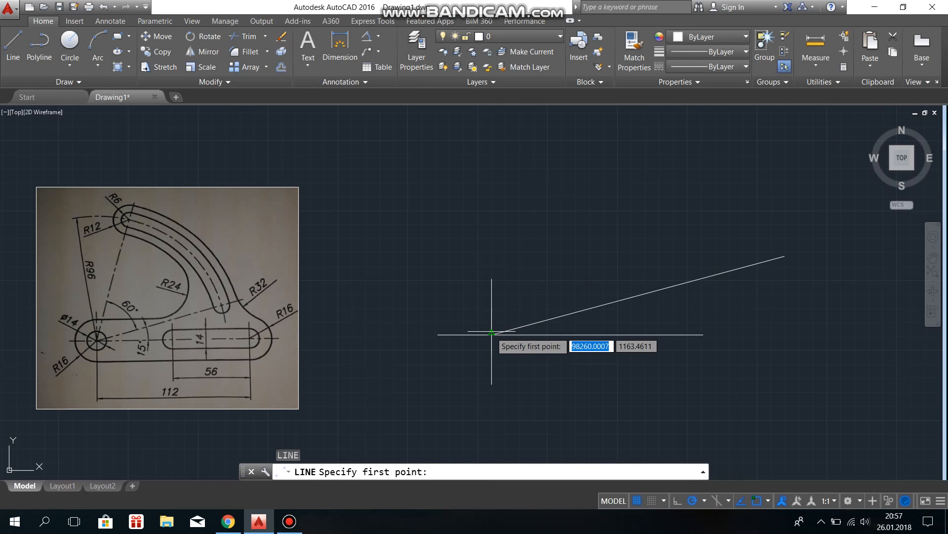
click(491, 331)
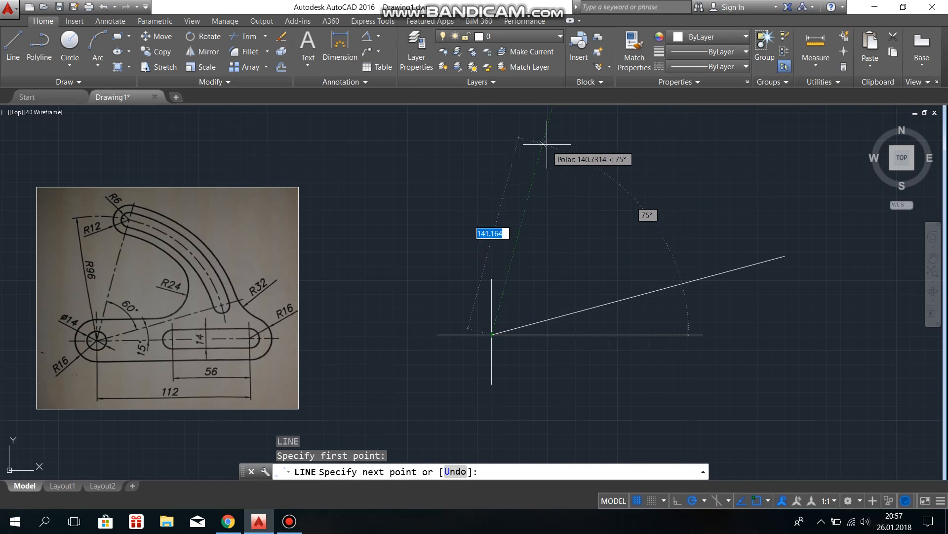
click(549, 118)
key(Return)
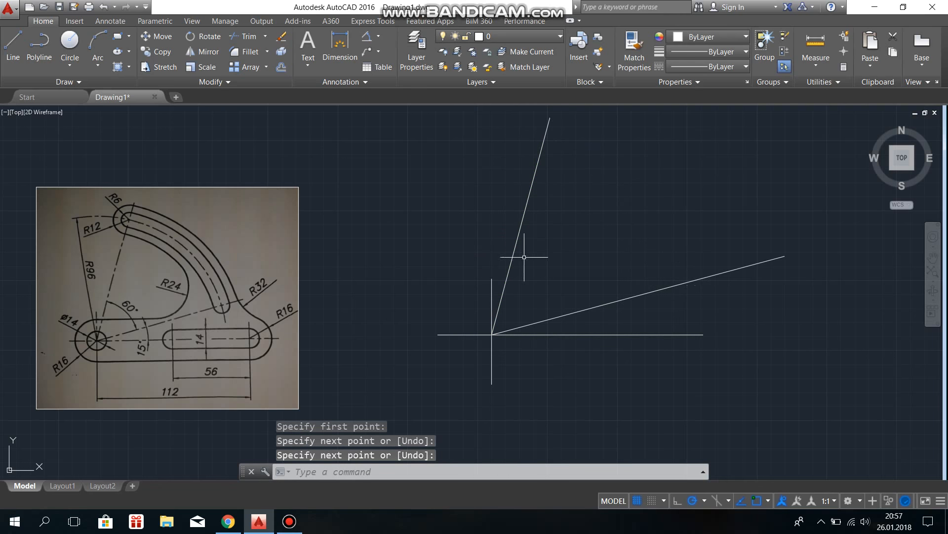
Offset the vertical centre line by 112 to the right
click(282, 72)
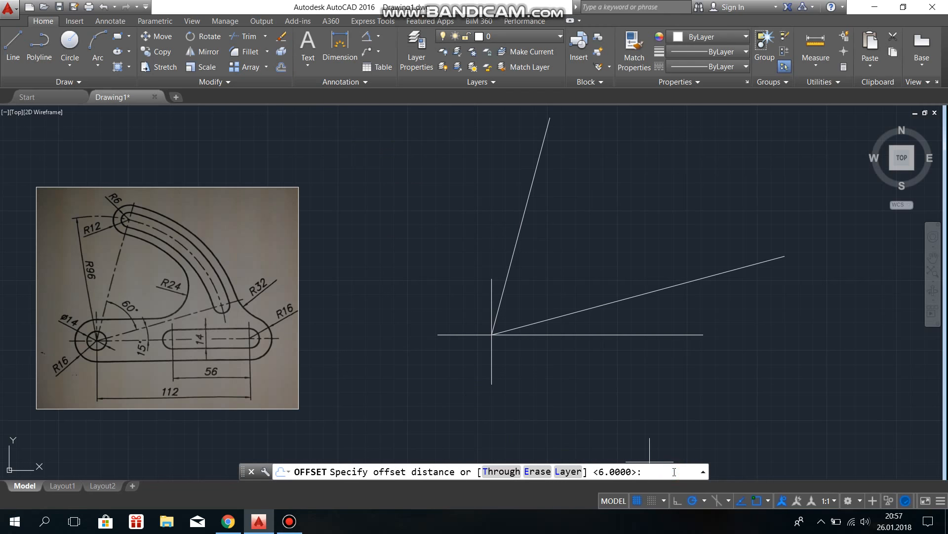
key(Return)
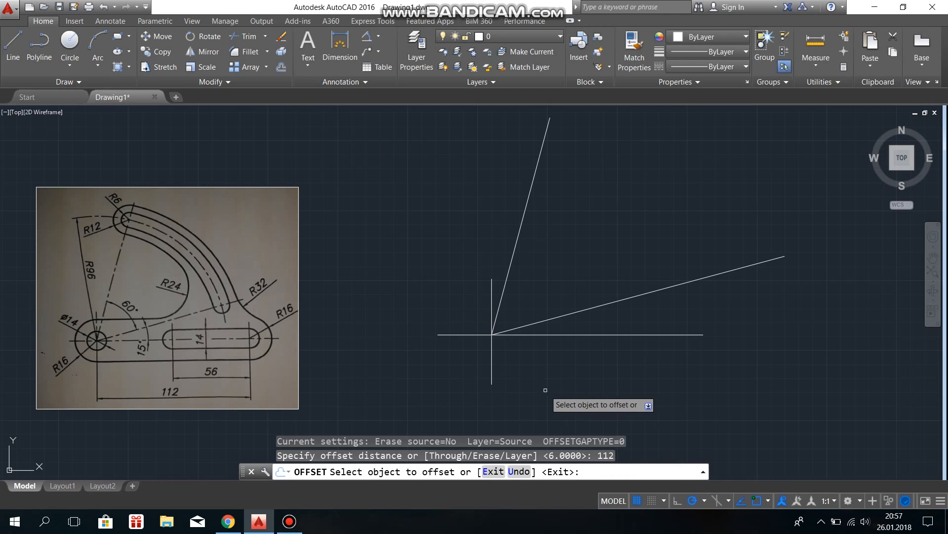
click(492, 376)
click(648, 366)
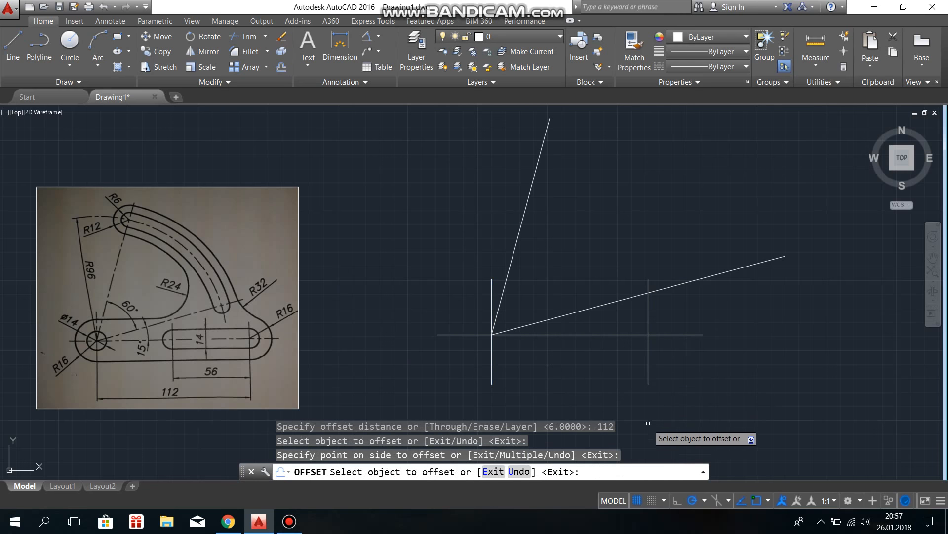
Offset the rightmost vertical centre line by 56 back toward the original one
click(281, 71)
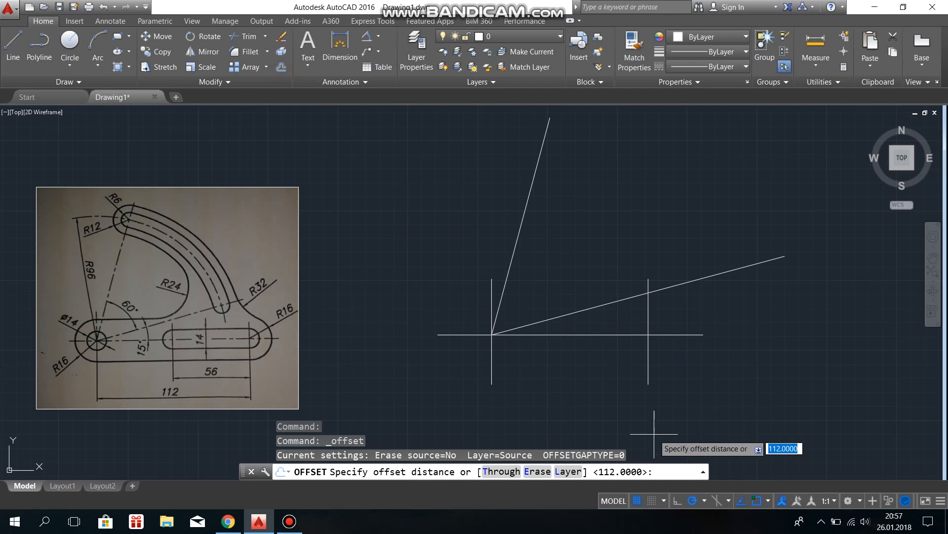
click(669, 471)
key(Return)
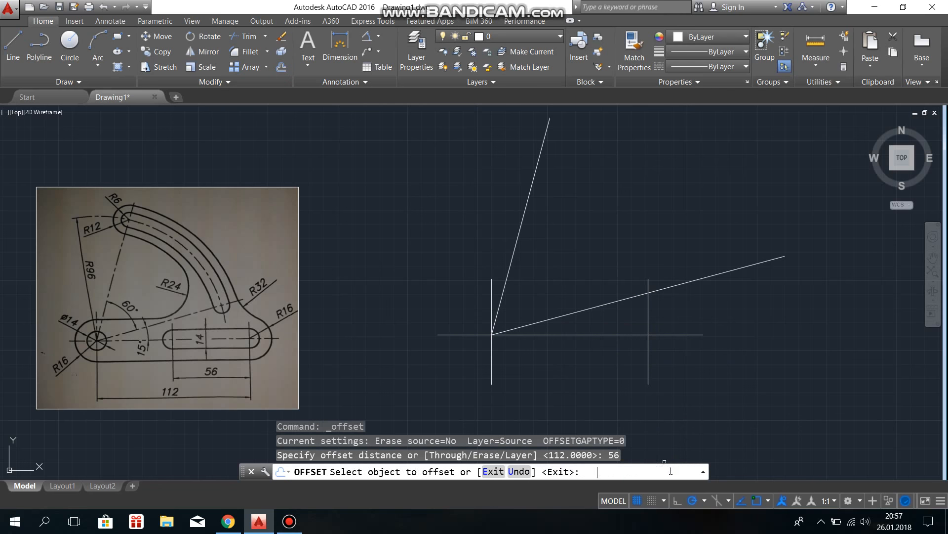
click(648, 365)
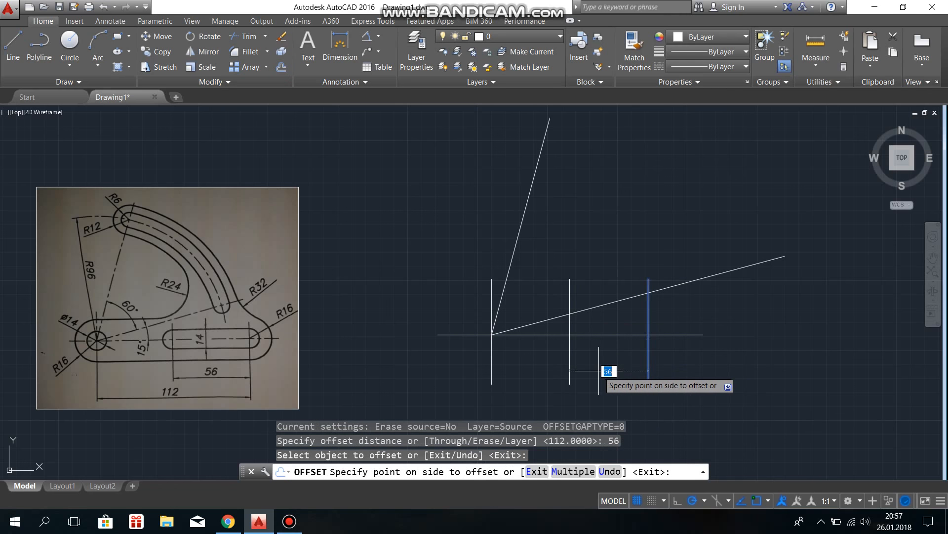
click(582, 381)
key(Escape)
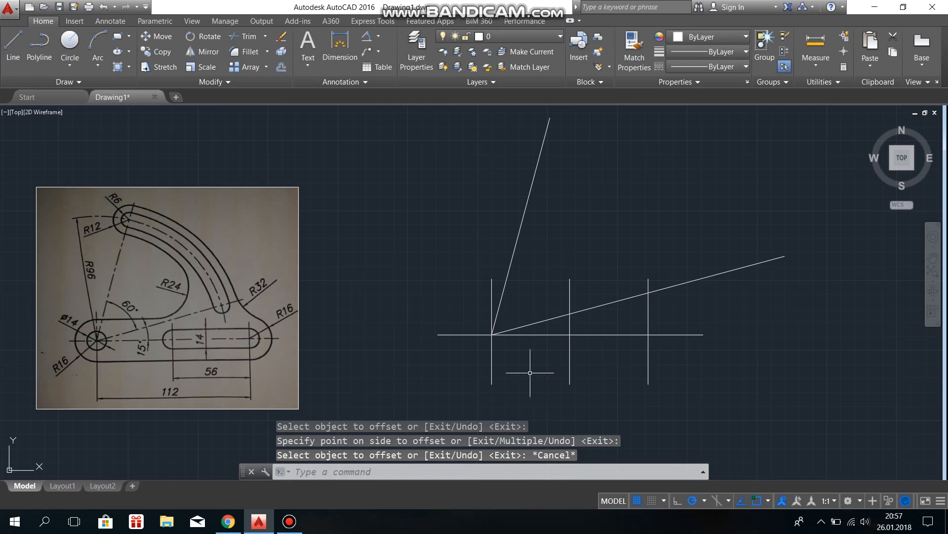
Draw a construction circle of radius 96 centred where the two angled lines meet
click(70, 47)
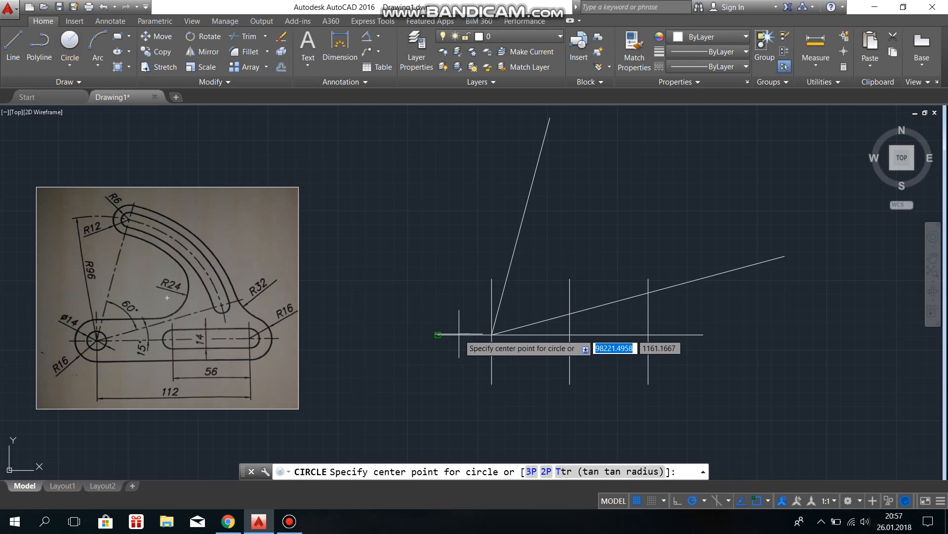
click(491, 334)
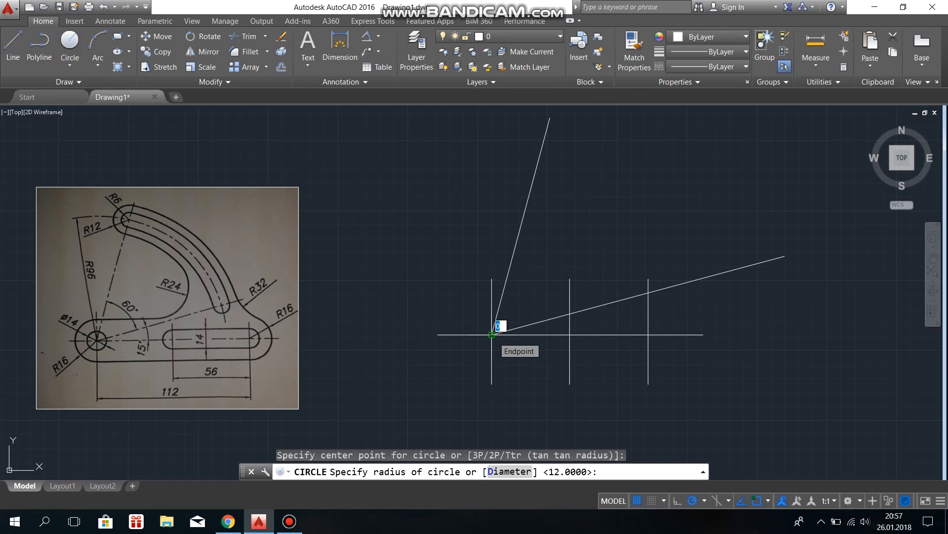
key(Return)
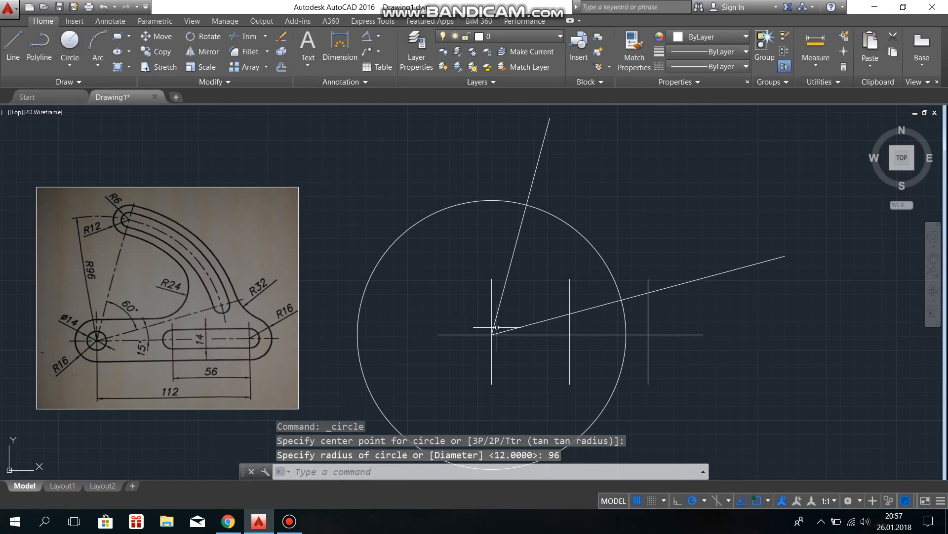
key(Escape)
Change all the construction lines and the large circle to a dash-dot centre linetype
click(637, 393)
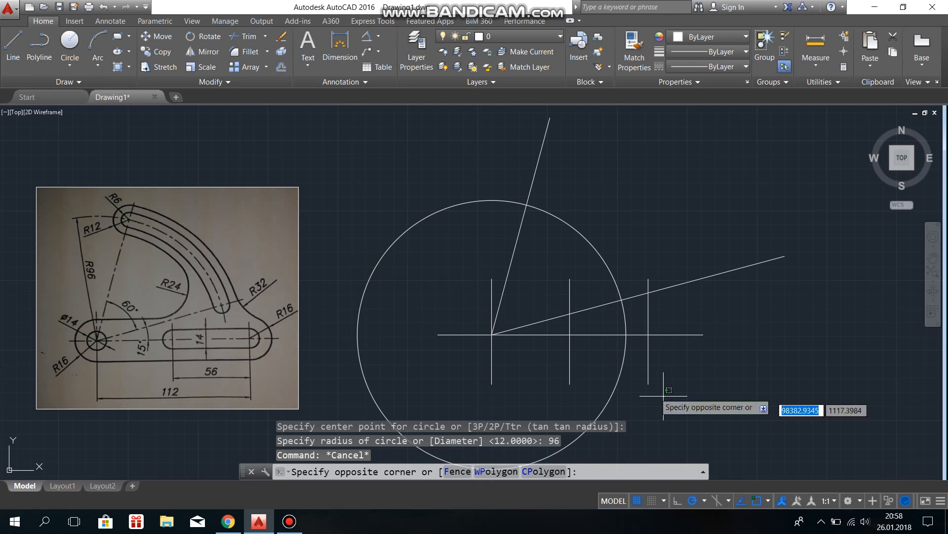
click(465, 302)
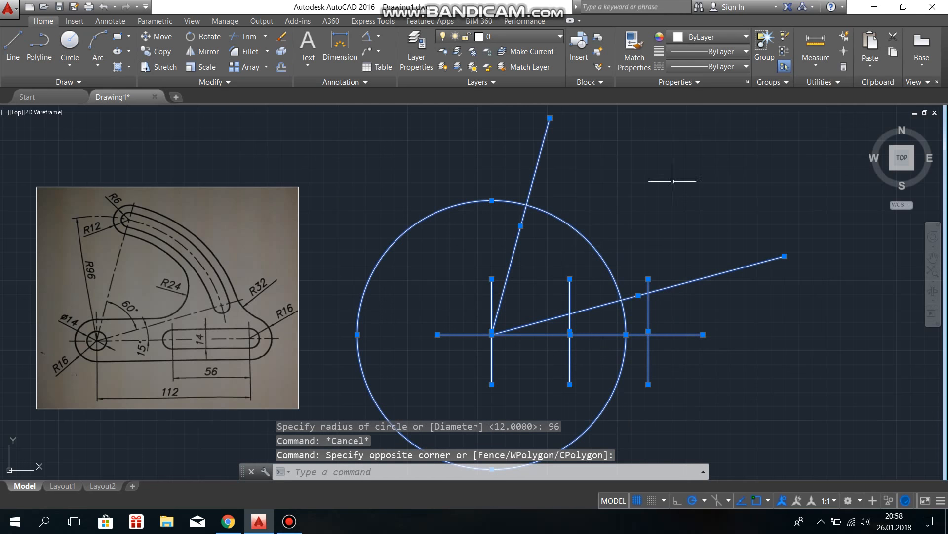
click(722, 71)
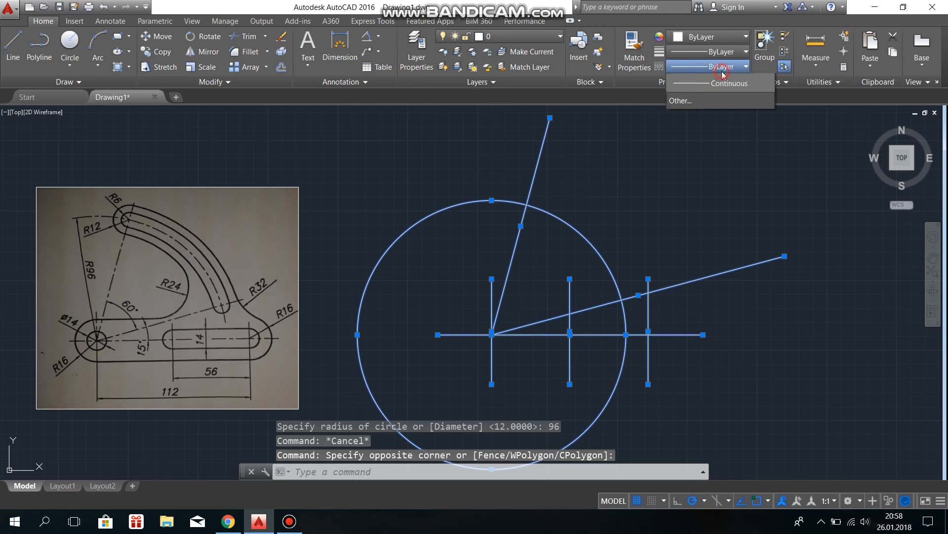
click(711, 110)
key(Escape)
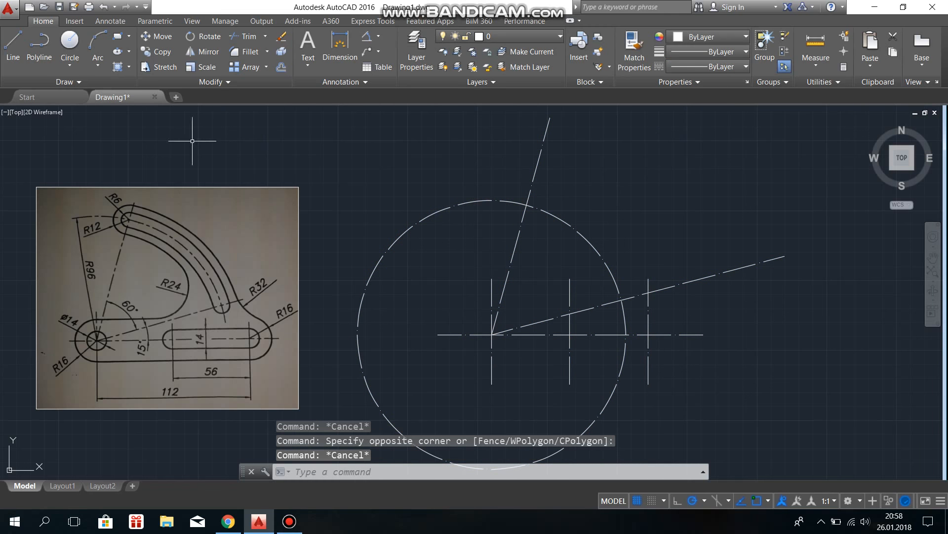
Draw a circle of diameter 14 at the common start point of the angled lines
click(70, 65)
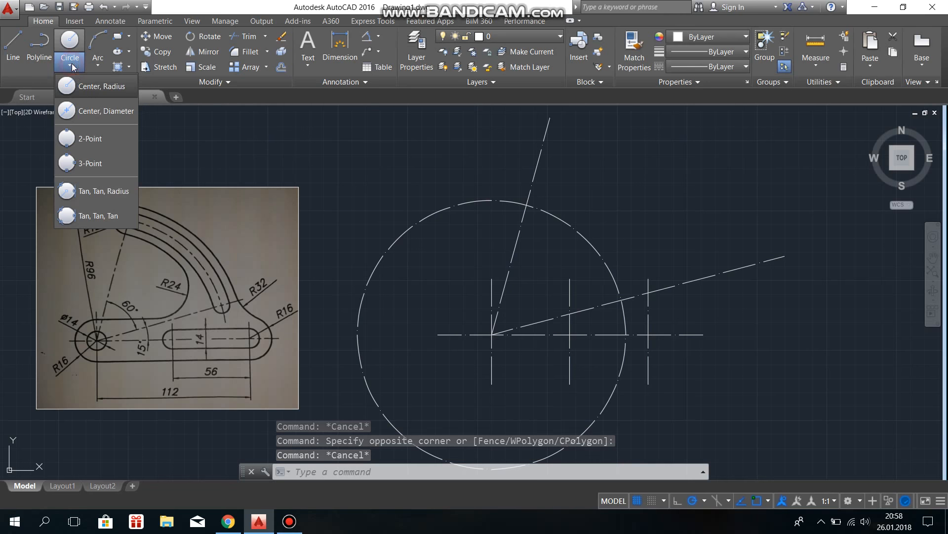
click(91, 107)
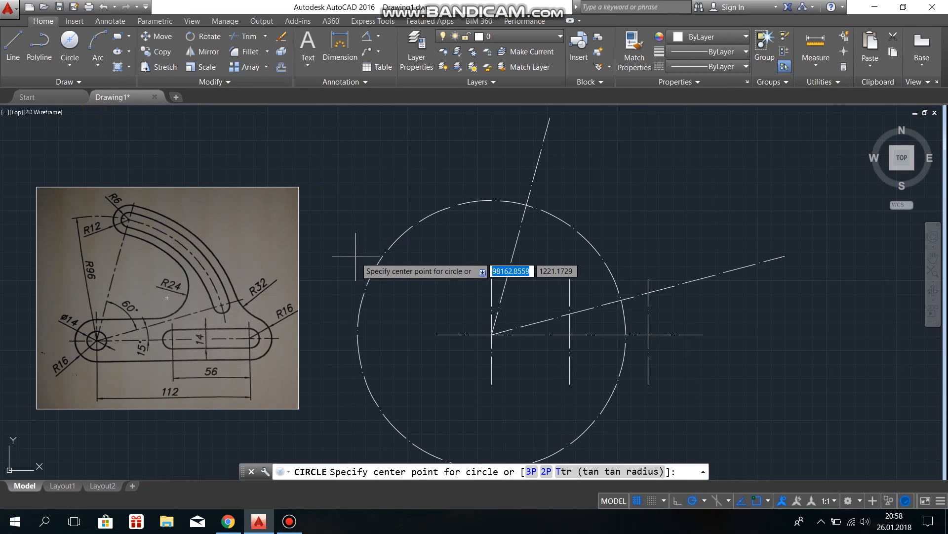
click(491, 335)
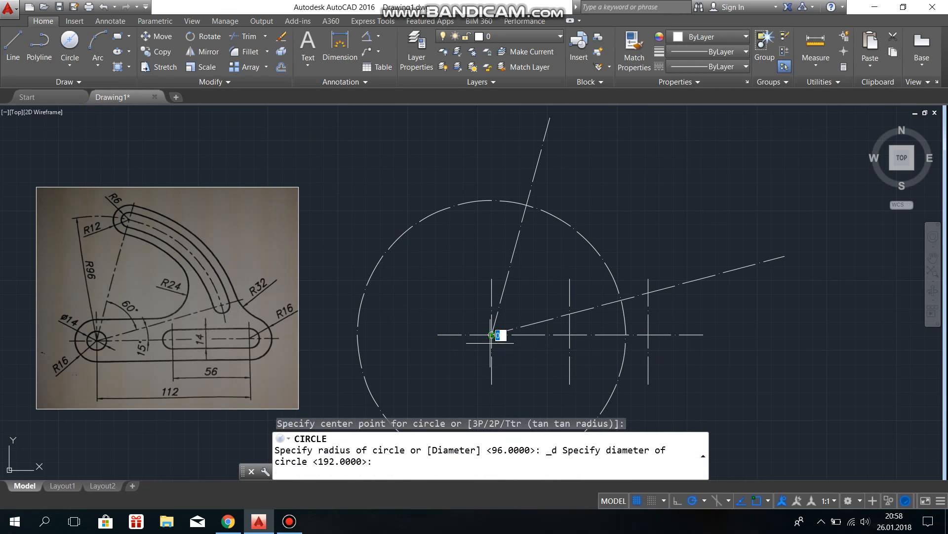
text(14)
key(Return)
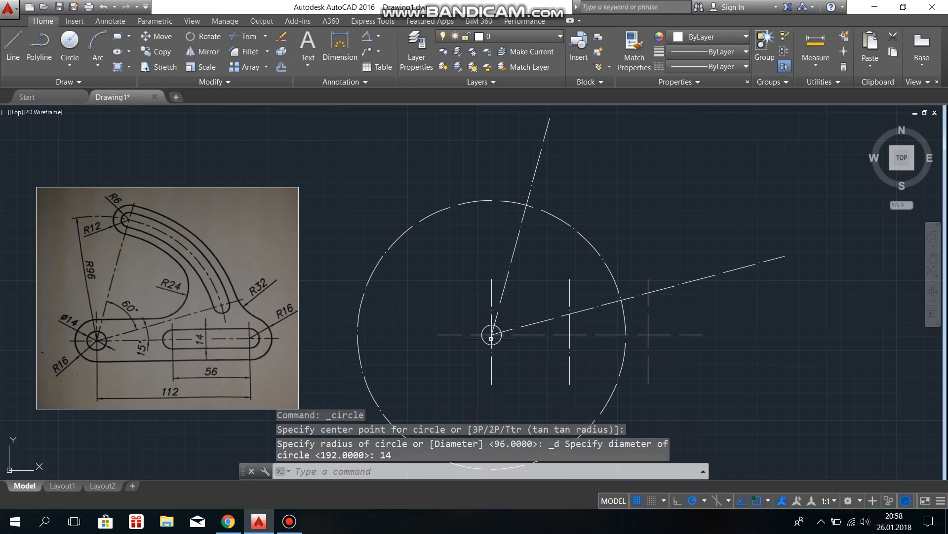
Draw two more circles of radius 7 where the middle and rightmost vertical centre lines cross the horizontal one
key(Return)
click(569, 341)
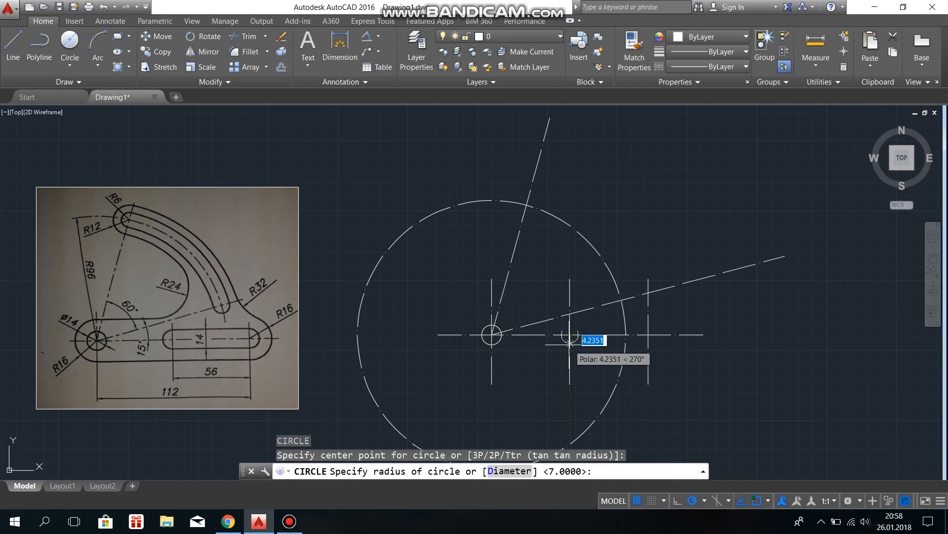
key(Return)
key(Return)
click(645, 347)
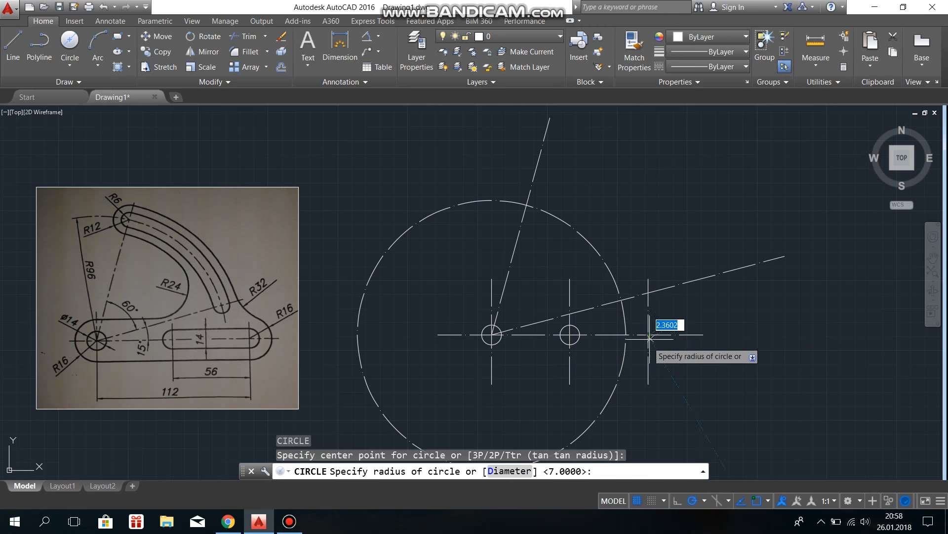
key(Return)
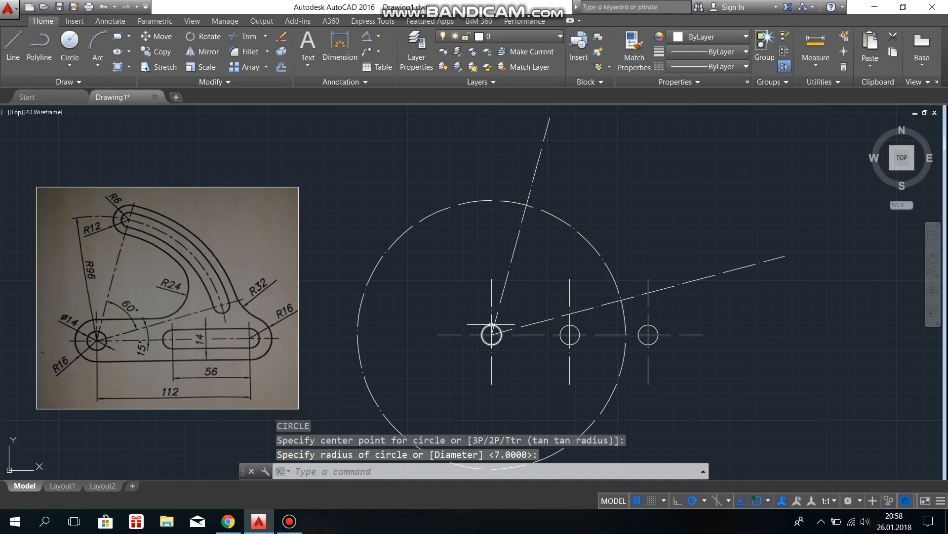
Draw circles of radius 16 concentric with the leftmost and rightmost small circles
click(83, 69)
click(96, 89)
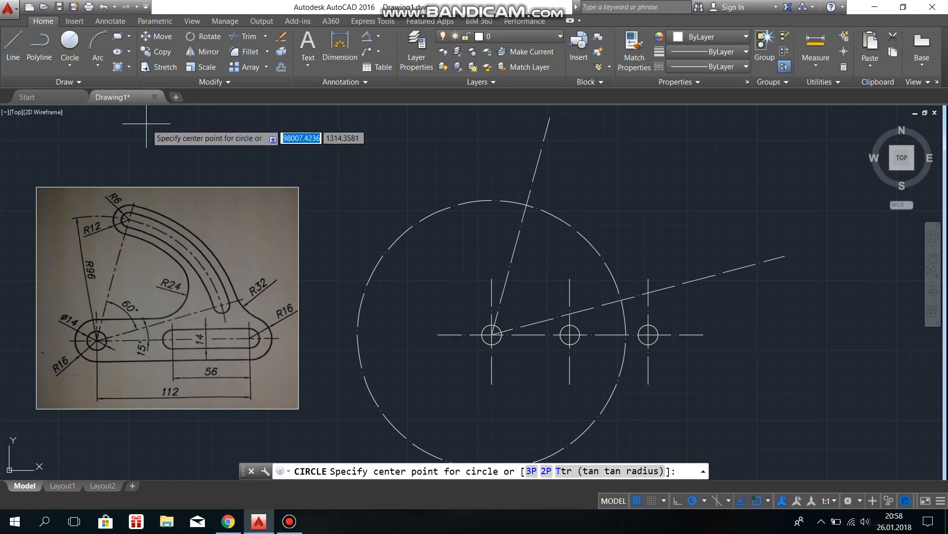
click(491, 334)
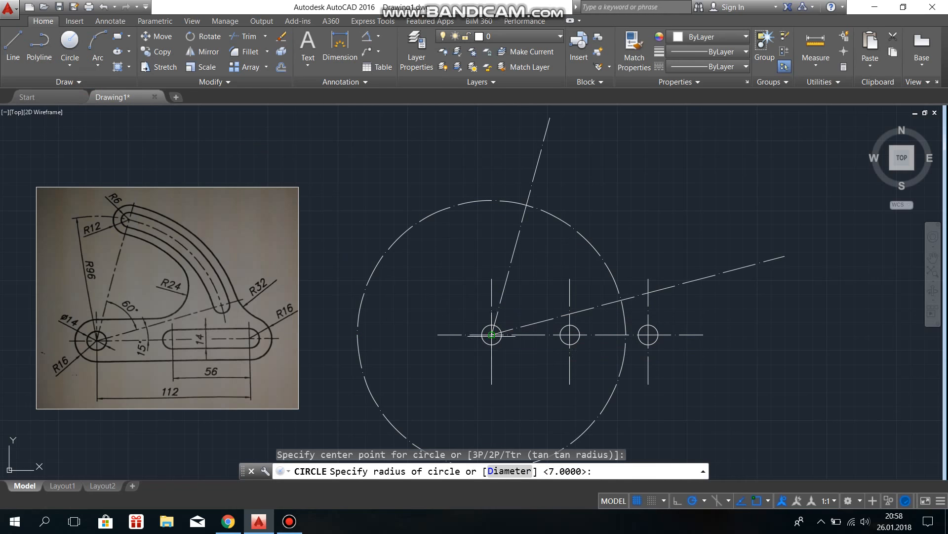
key(Return)
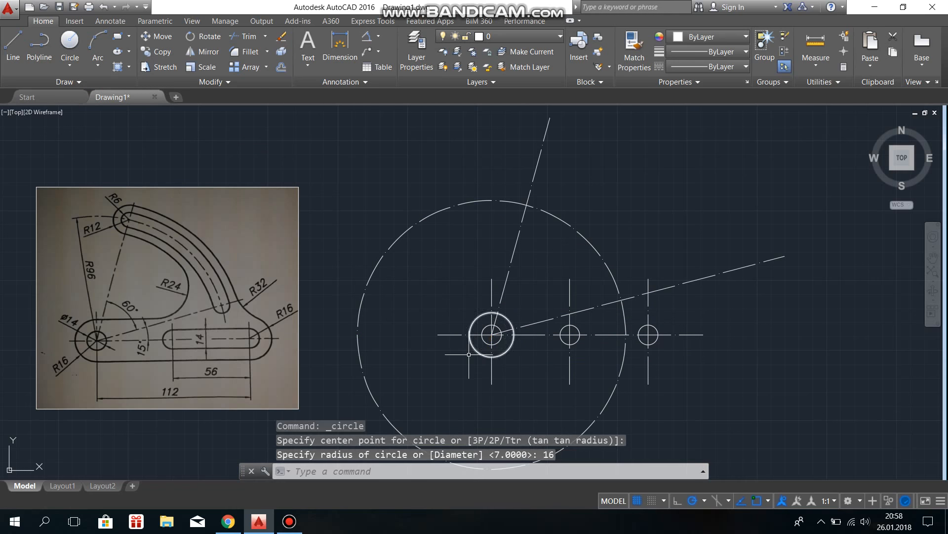
key(Return)
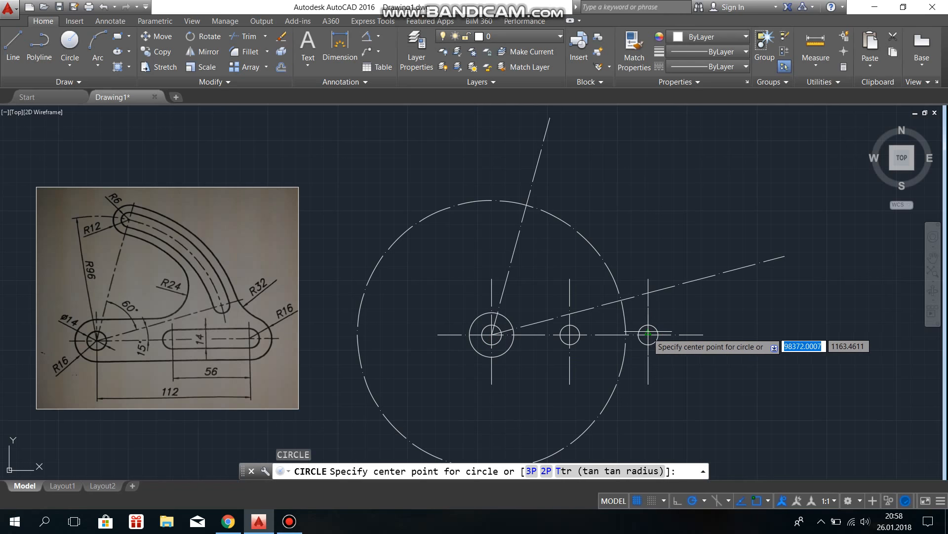
click(648, 335)
key(Return)
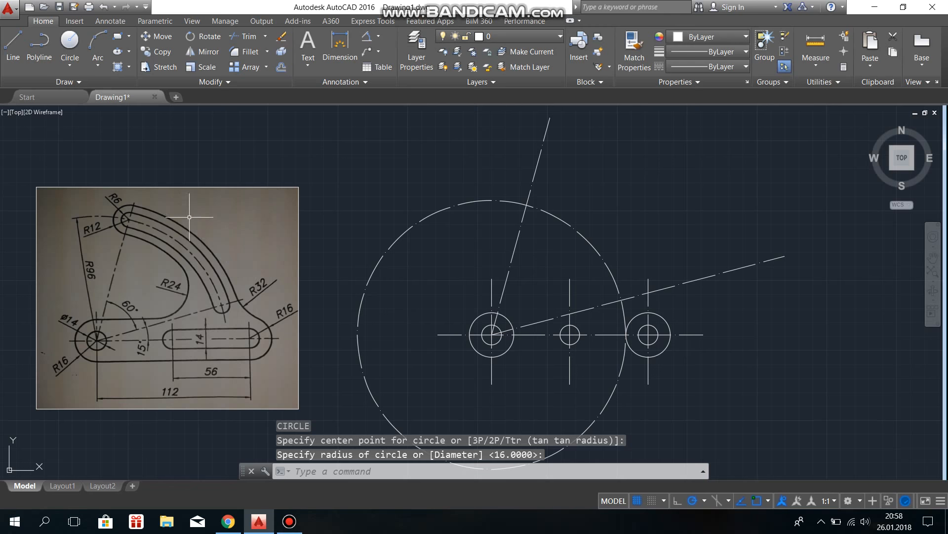
Draw a horizontal line joining the bottom points of the two radius 16 circles
click(14, 45)
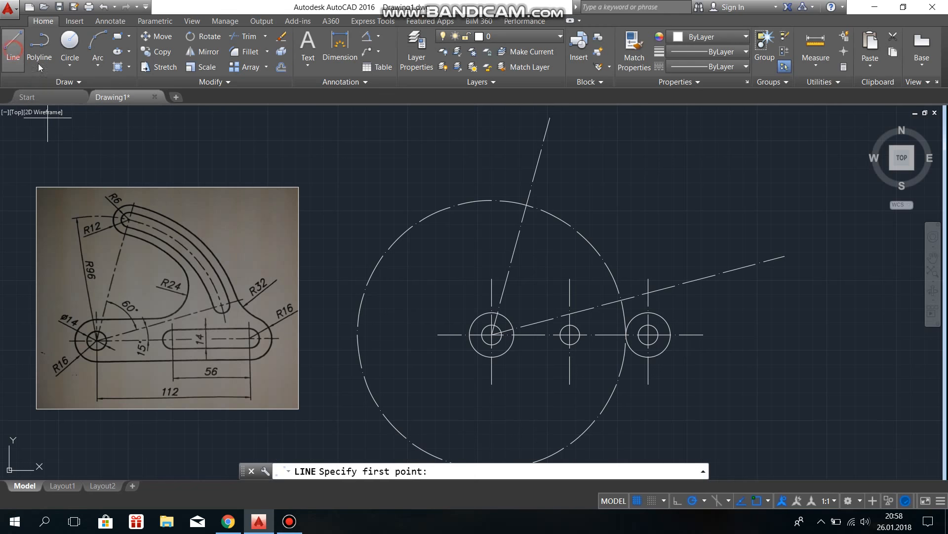
click(492, 356)
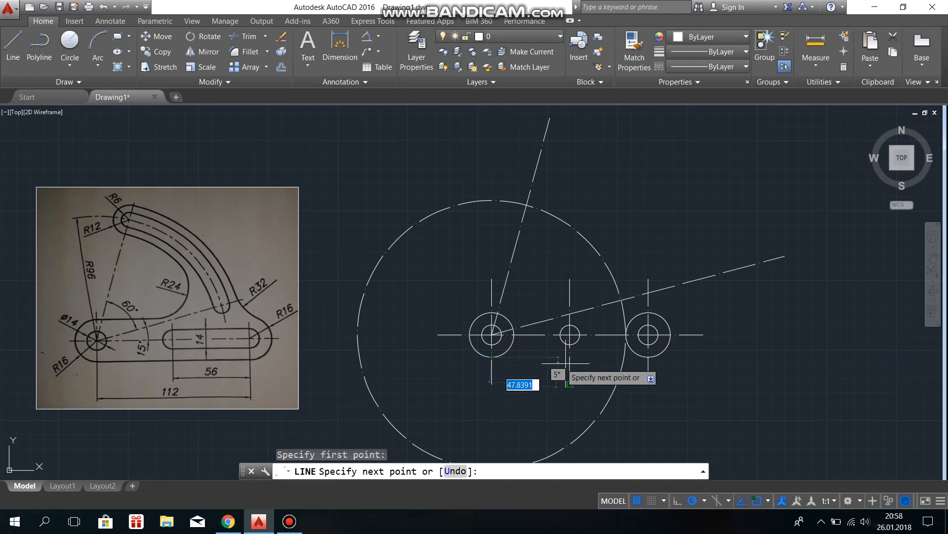
right_click(648, 356)
click(673, 367)
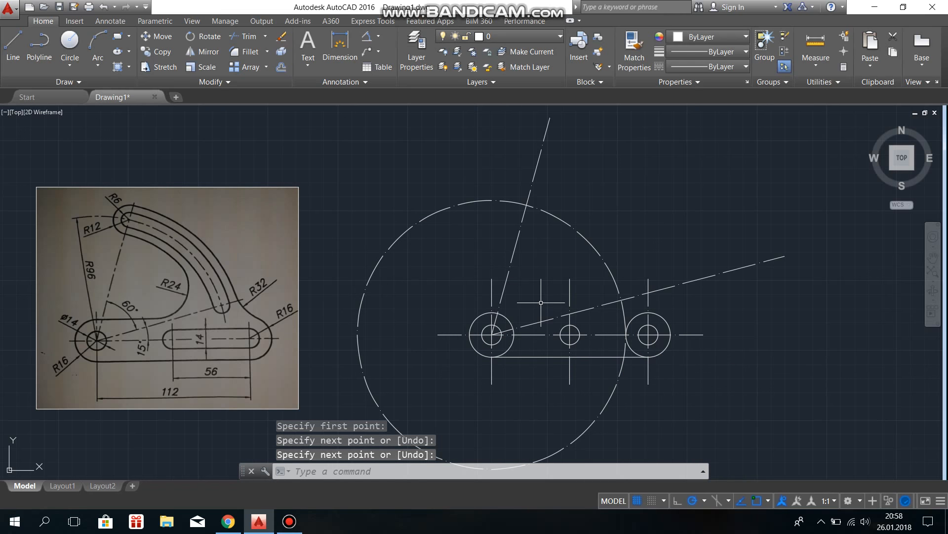
Draw two horizontal lines joining the top points and the bottom points of the middle and rightmost radius 7 circles
key(Return)
click(570, 325)
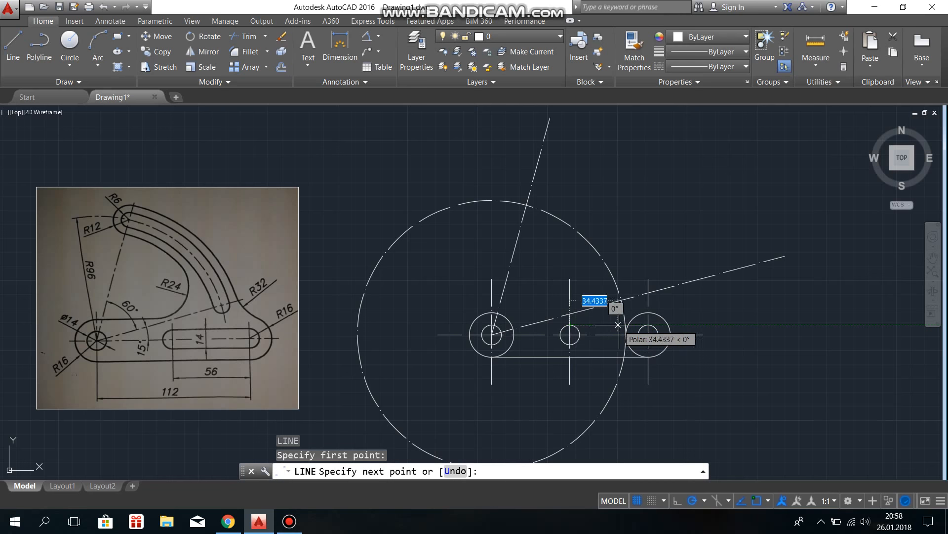
click(648, 325)
key(Return)
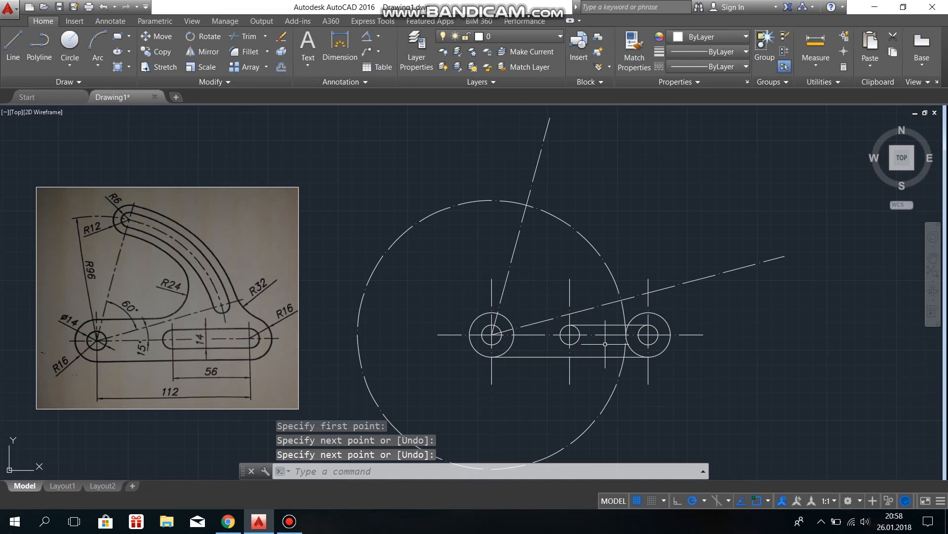
key(Return)
click(571, 344)
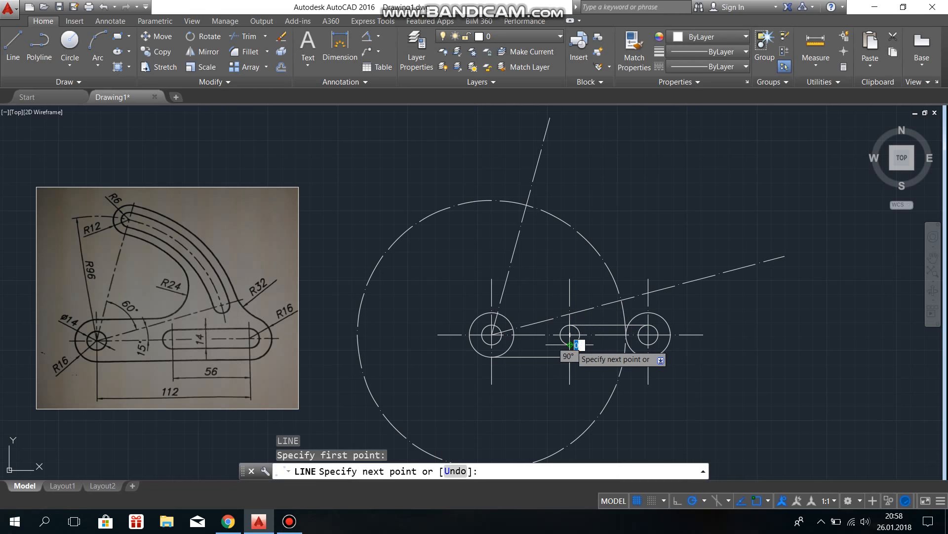
click(648, 345)
key(Return)
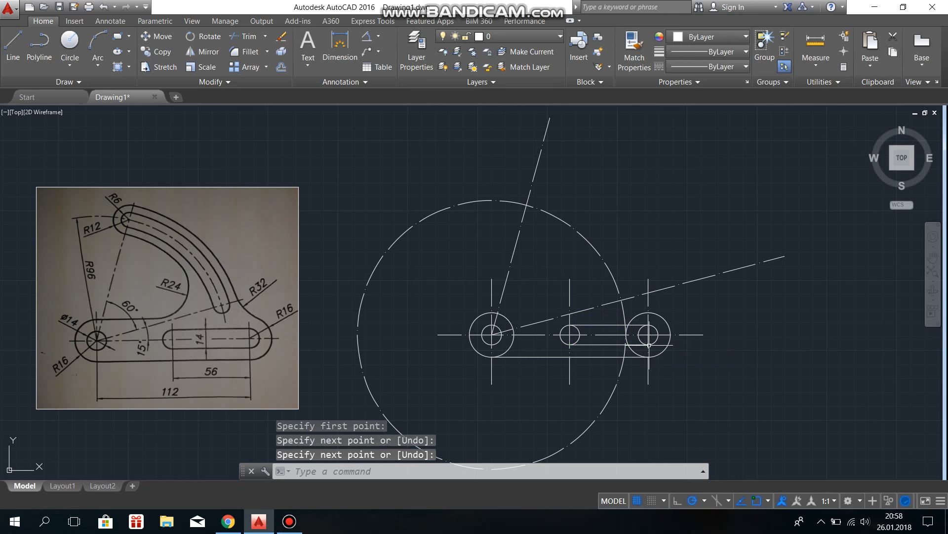
Trim the inner halves of the middle and rightmost radius 7 circles to form the horizontal slot
click(243, 36)
key(Return)
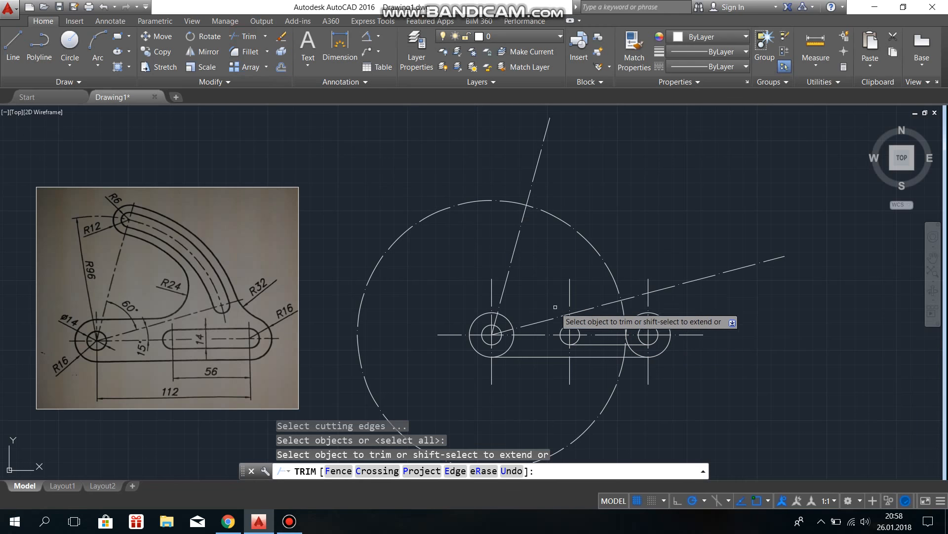
click(582, 334)
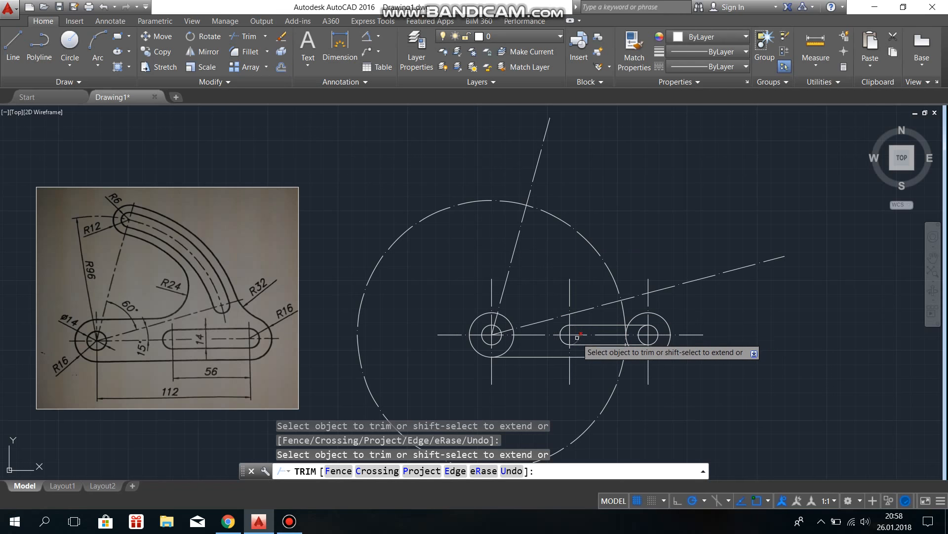
click(580, 337)
click(579, 338)
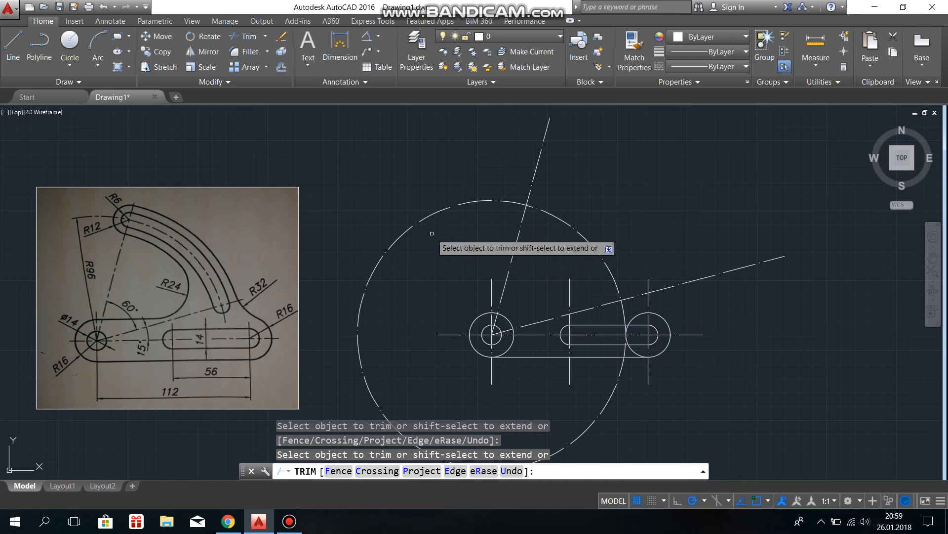
key(Escape)
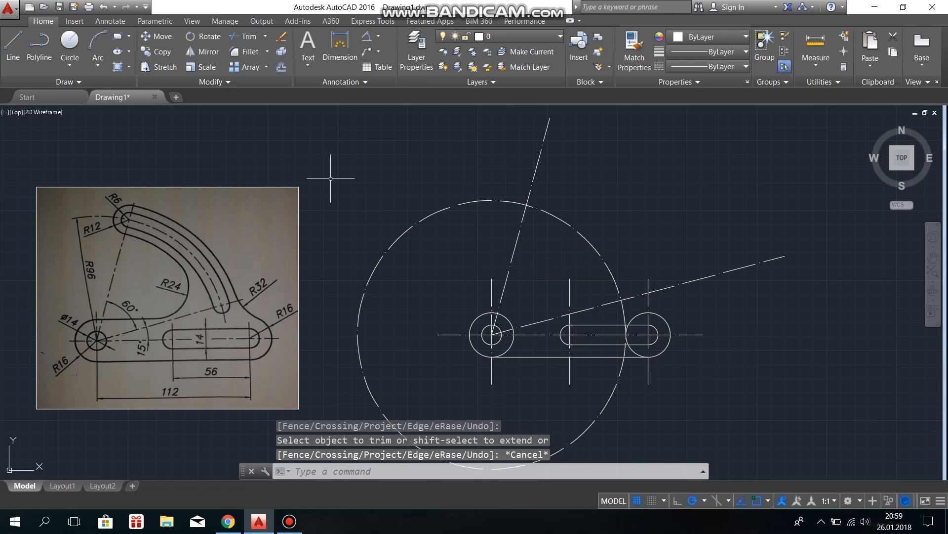
Offset the large dash-dot circle by 12 both outward and inward
click(281, 66)
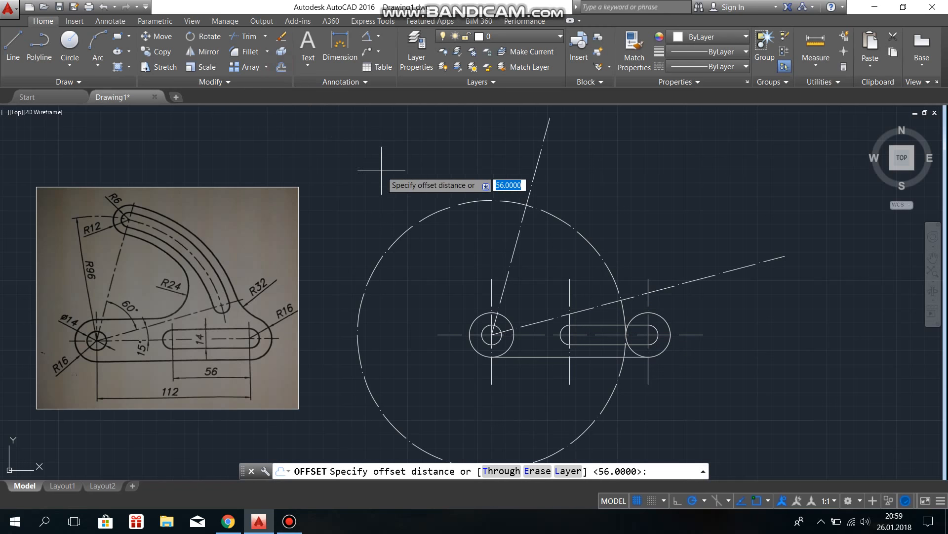
click(662, 467)
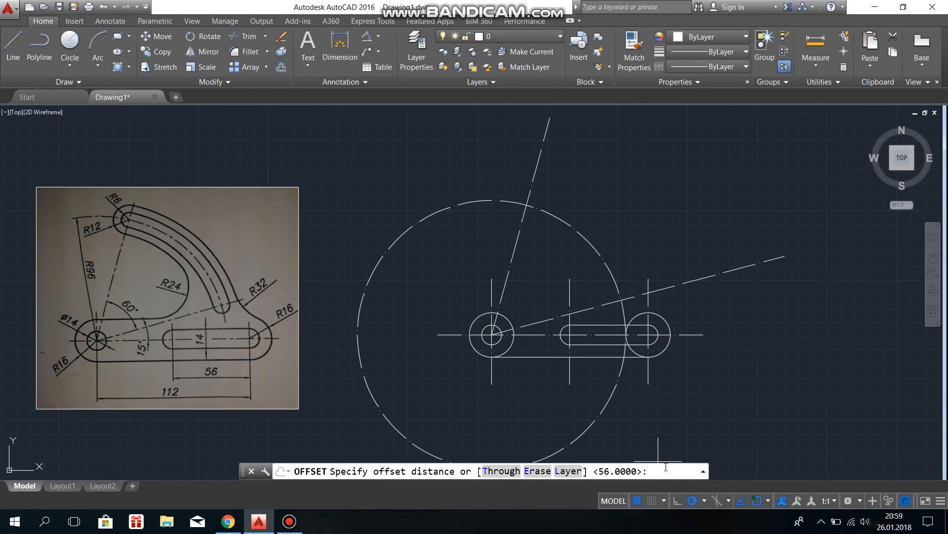
text(12)
key(Return)
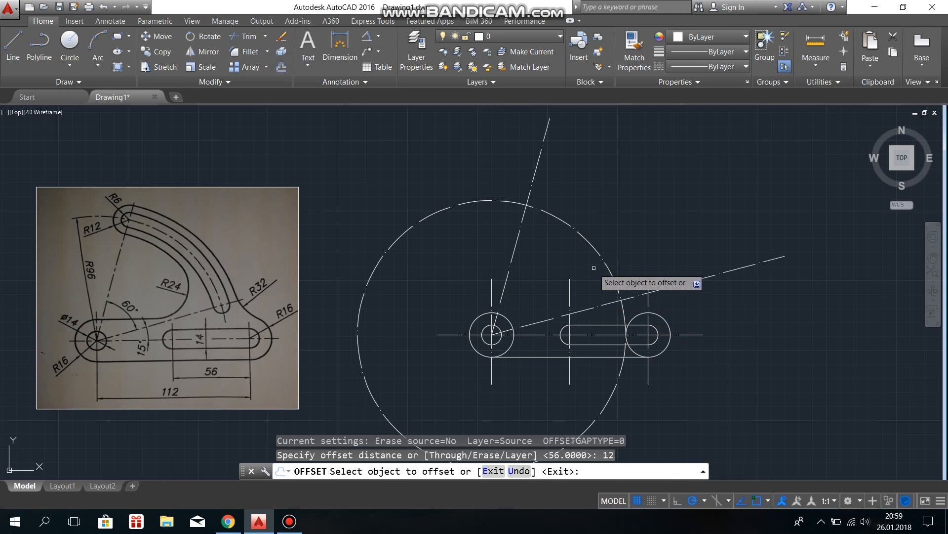
click(594, 252)
click(640, 217)
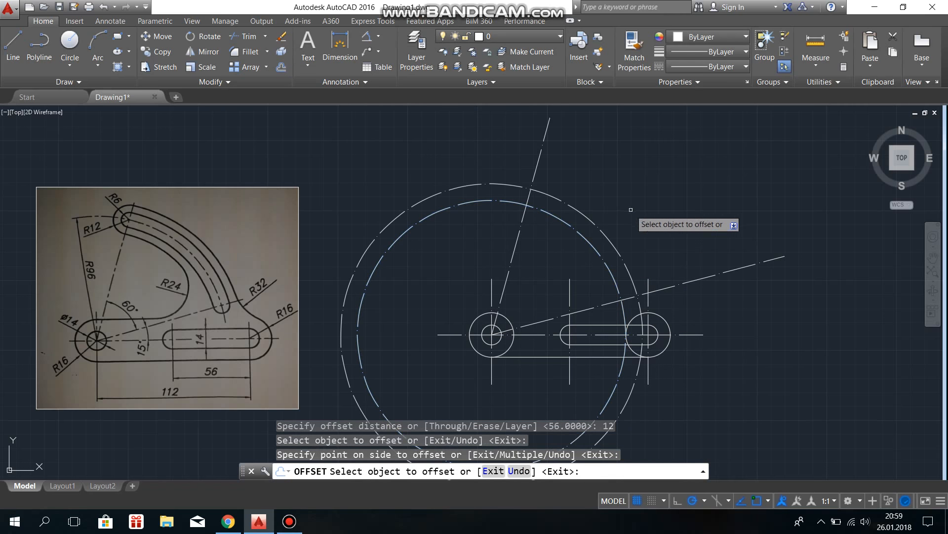
click(586, 238)
click(554, 262)
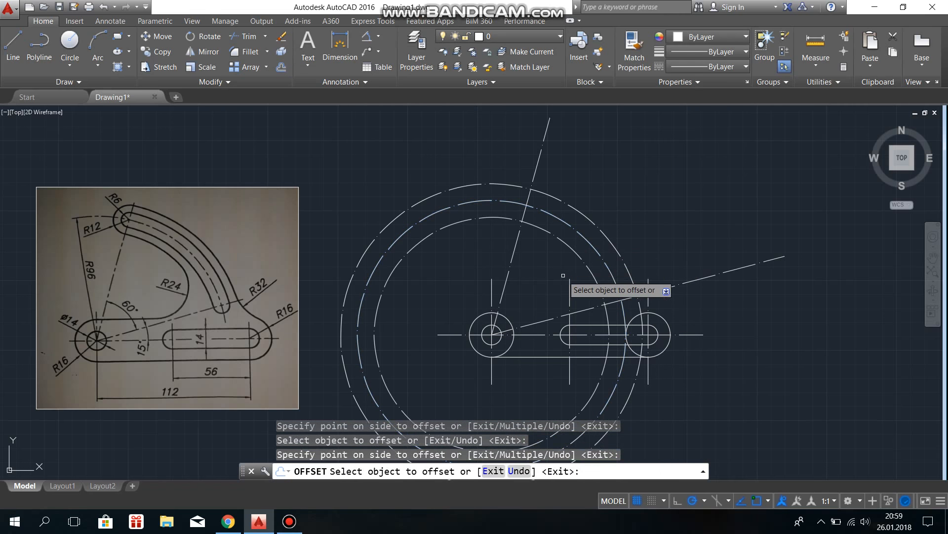
Offset the original large centre-line circle by 6 both inward and outward
click(281, 67)
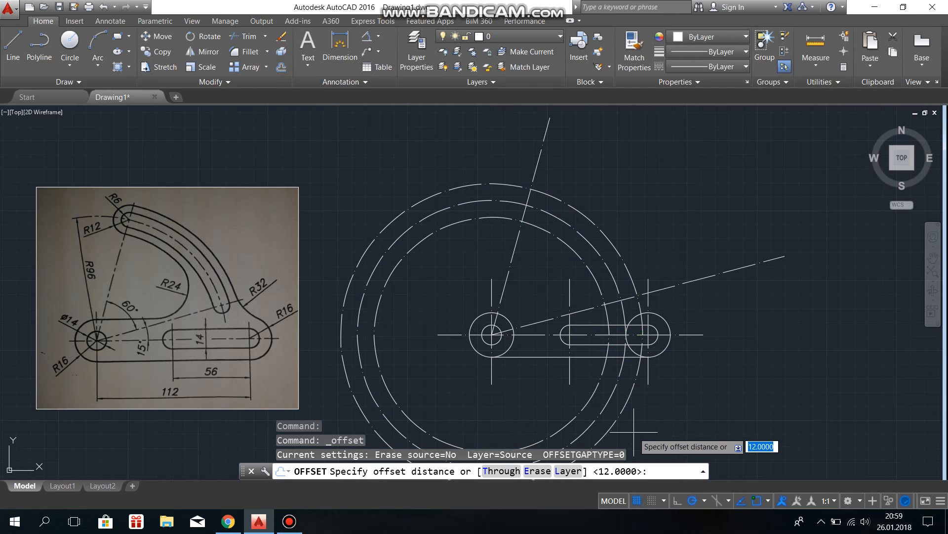
click(657, 466)
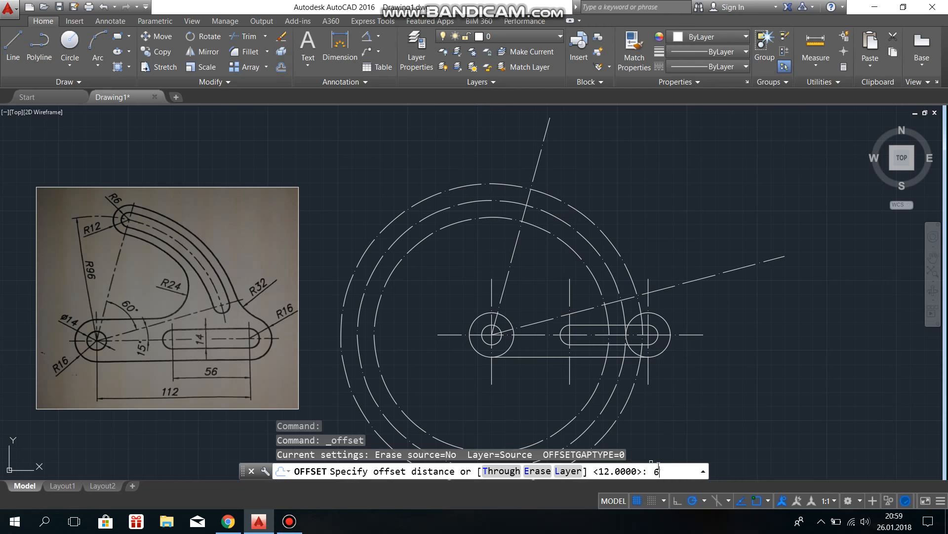
text(6)
key(Return)
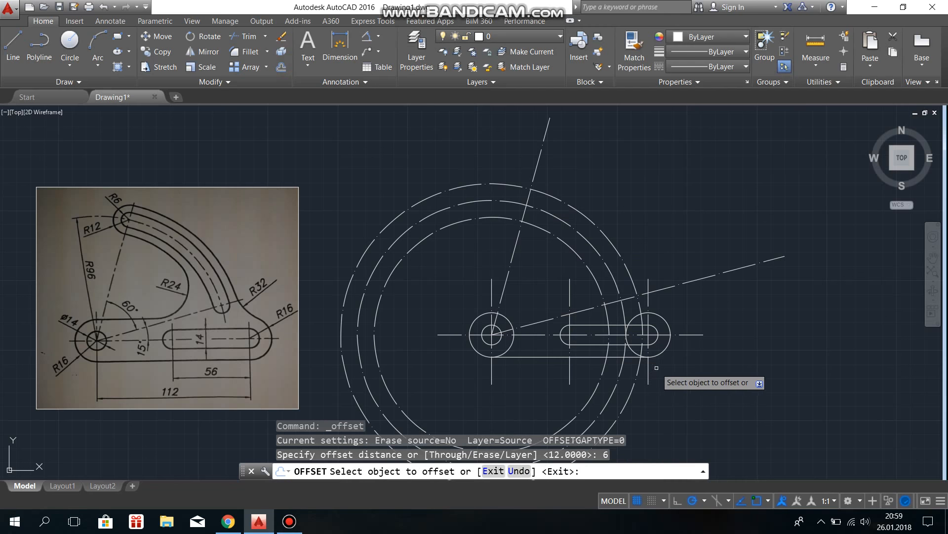
click(582, 235)
click(584, 237)
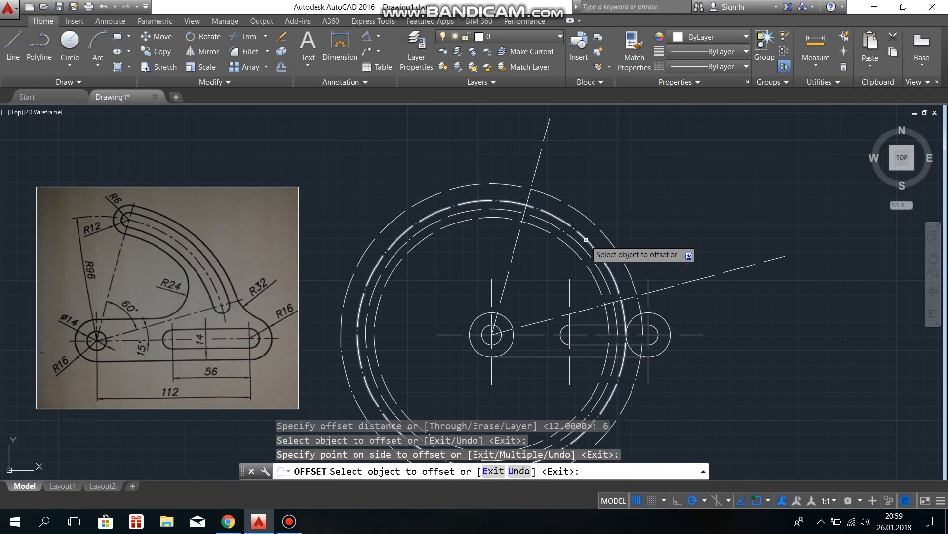
click(586, 239)
click(614, 229)
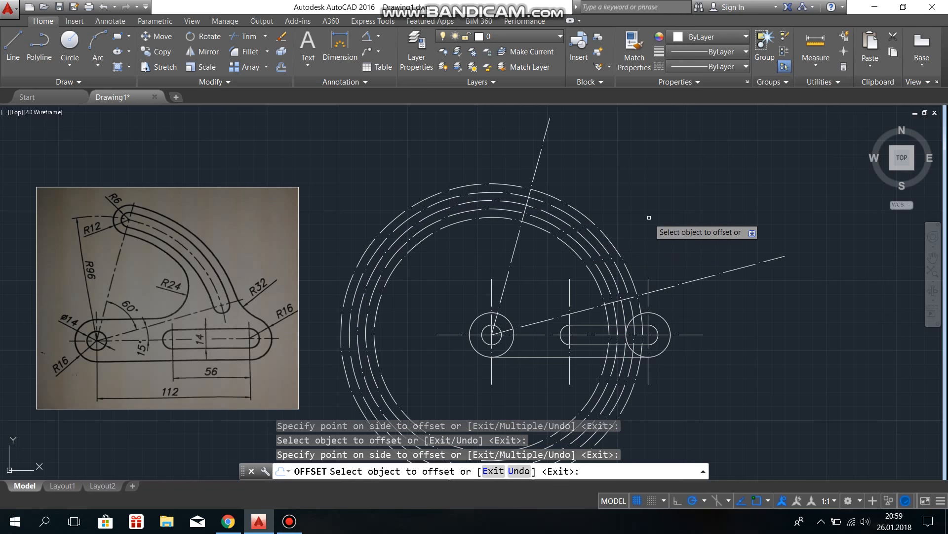
key(Escape)
Change the linetype of the four offset circles to ByLayer, leaving the middle centre-line circle out
click(612, 241)
click(603, 245)
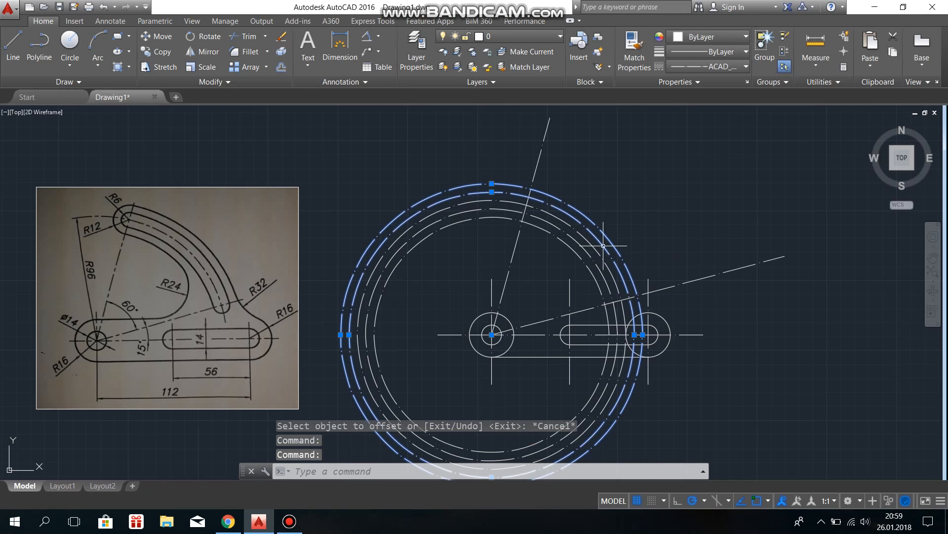
click(587, 253)
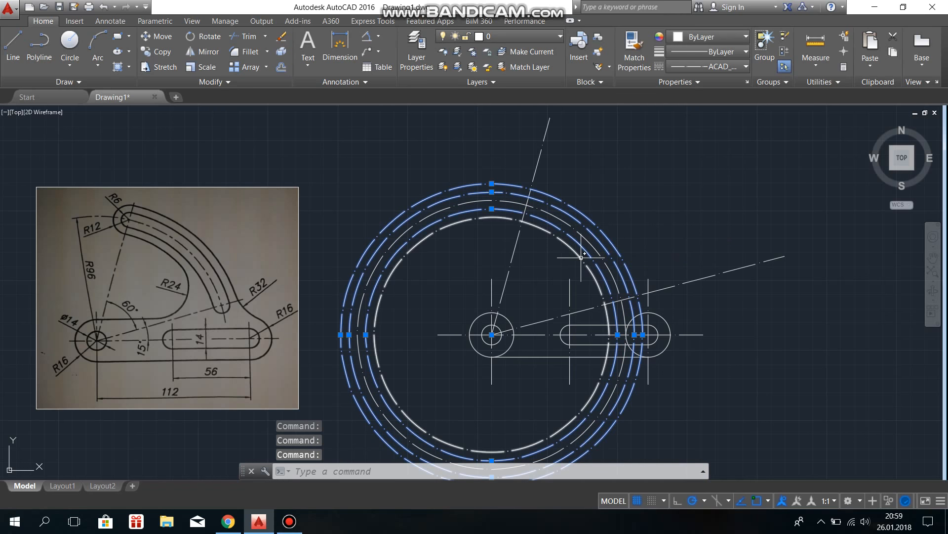
click(581, 260)
click(714, 70)
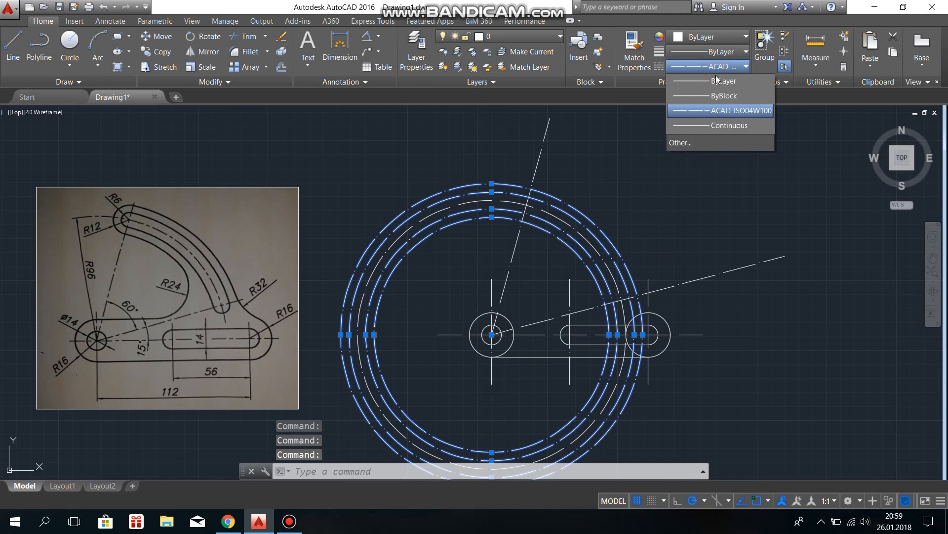
click(716, 81)
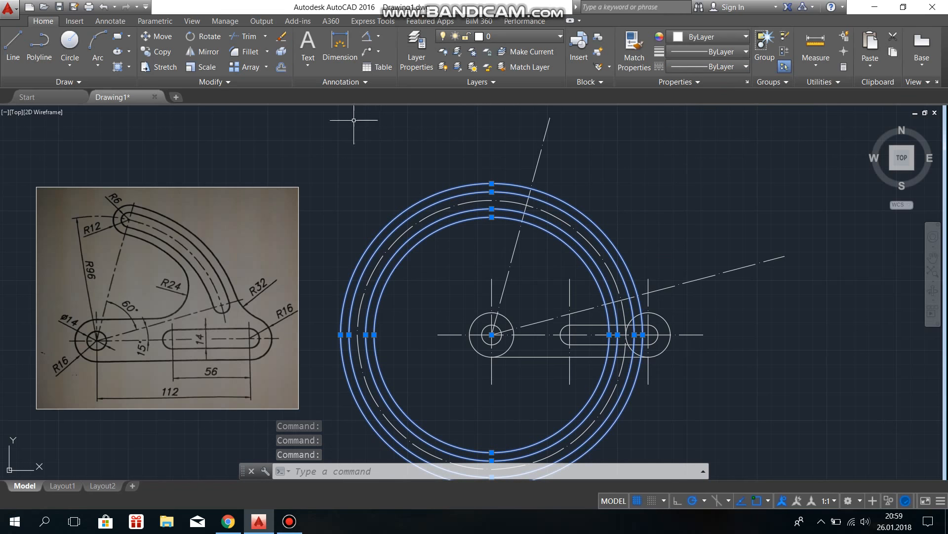
click(336, 114)
key(Escape)
key(Escape)
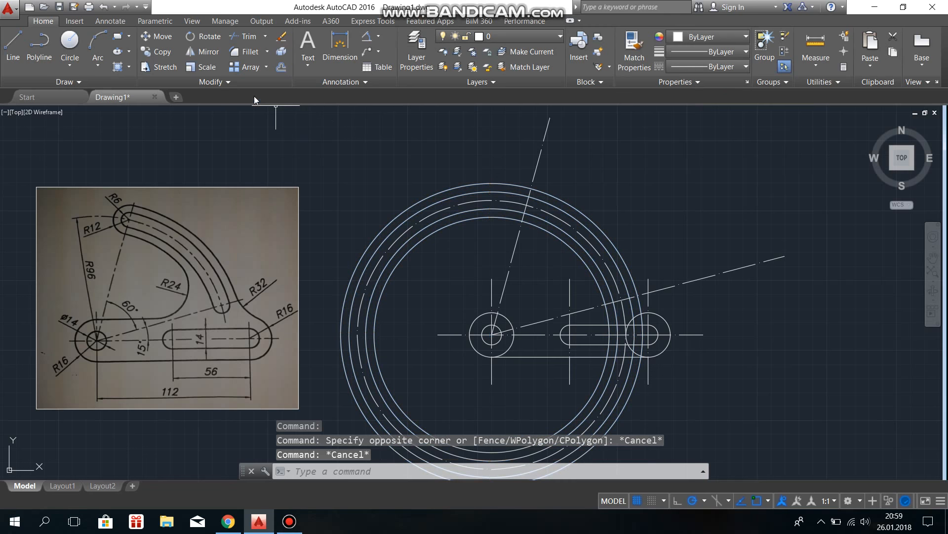
Trim all five large circles, removing their portions left of the steep angled centre line and below the lower arm's bottom line
click(246, 37)
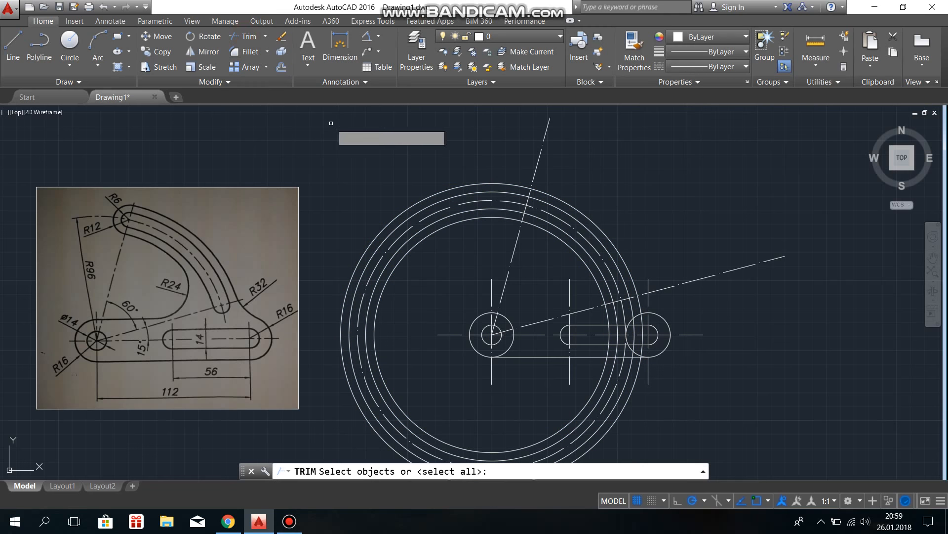
key(Return)
click(447, 267)
click(384, 213)
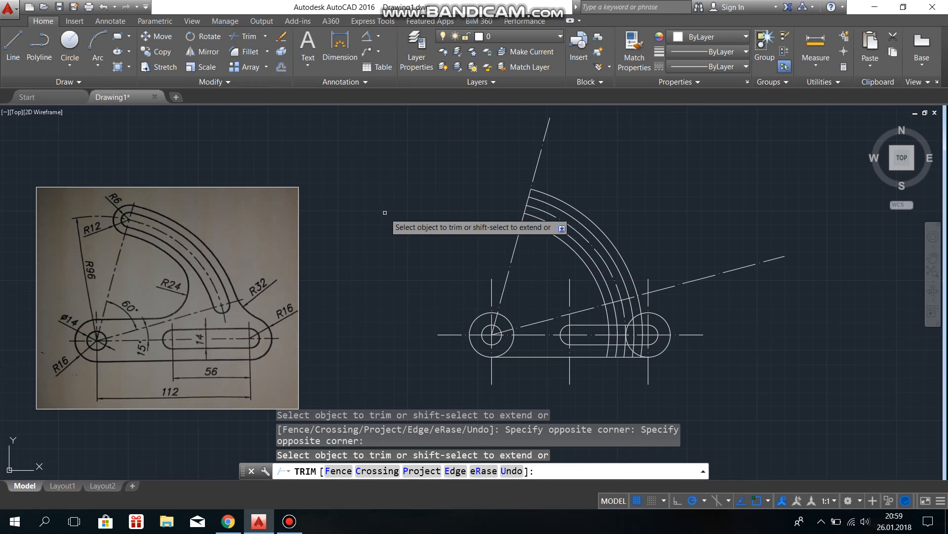
key(Escape)
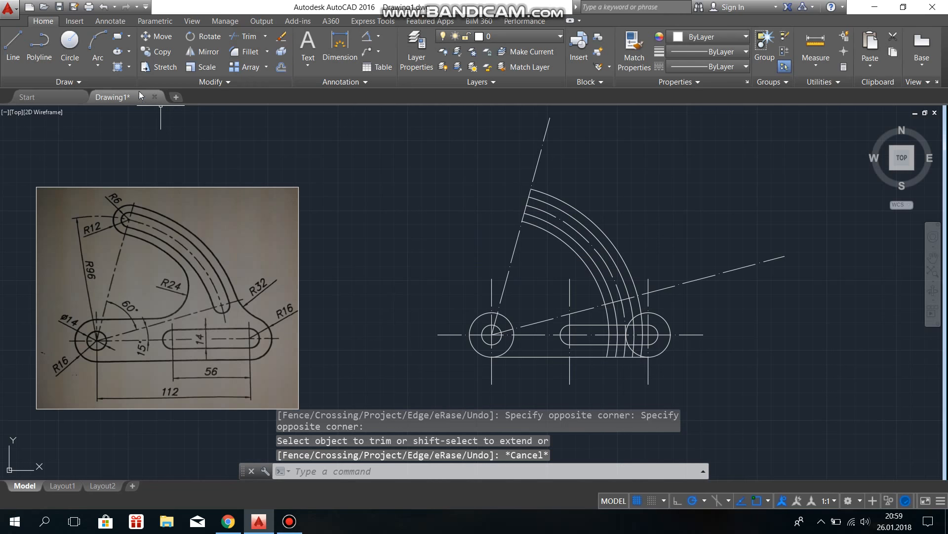
Draw concentric circles of radius 6 and 12 where the steep angled centre line meets the arc centre line
click(77, 44)
click(524, 213)
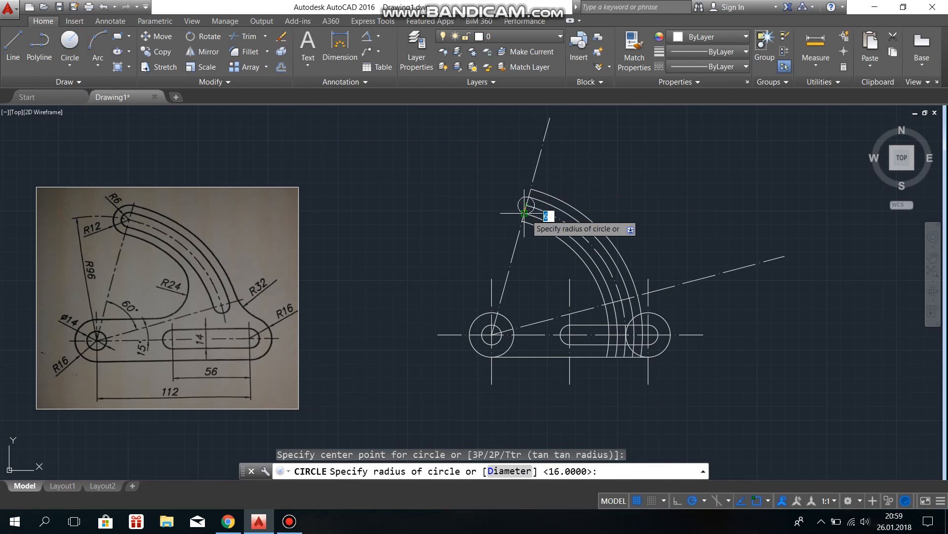
text(6)
key(Return)
key(Return)
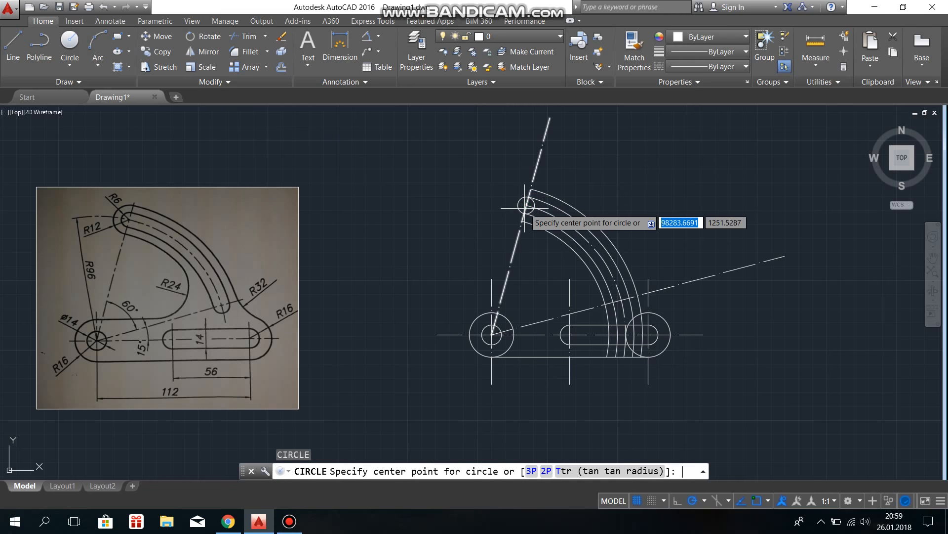
click(527, 205)
text(12)
key(Return)
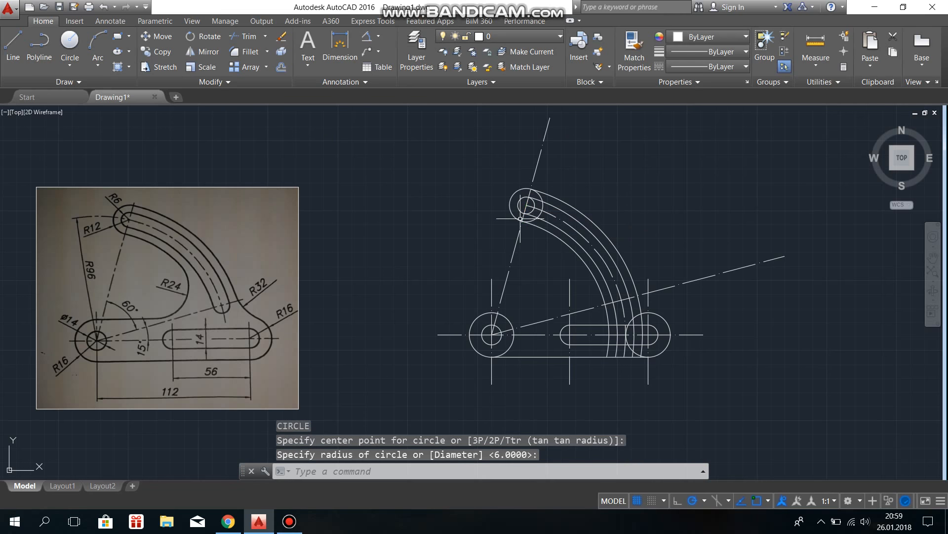
Draw a circle of radius 6 where the shallow angled centre line crosses the arc centre line
key(Return)
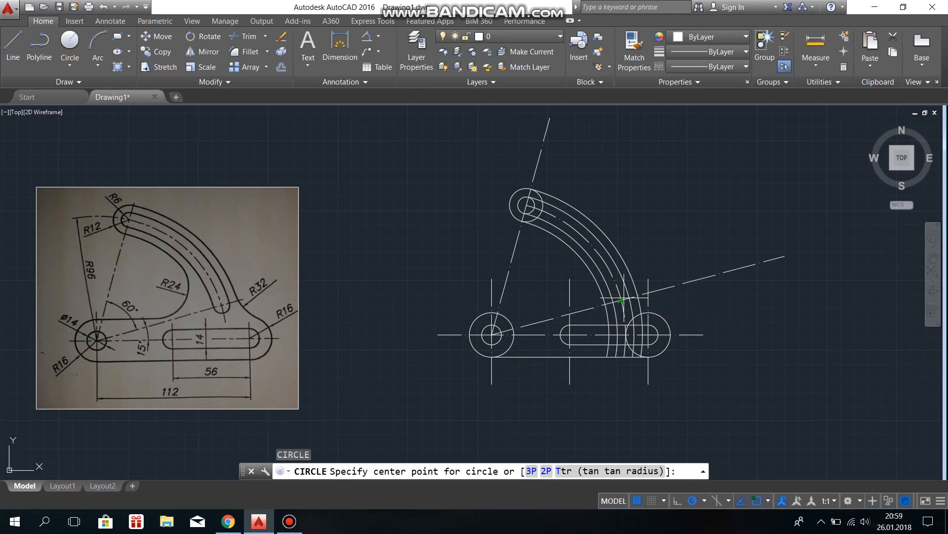
click(621, 299)
text(6)
key(Return)
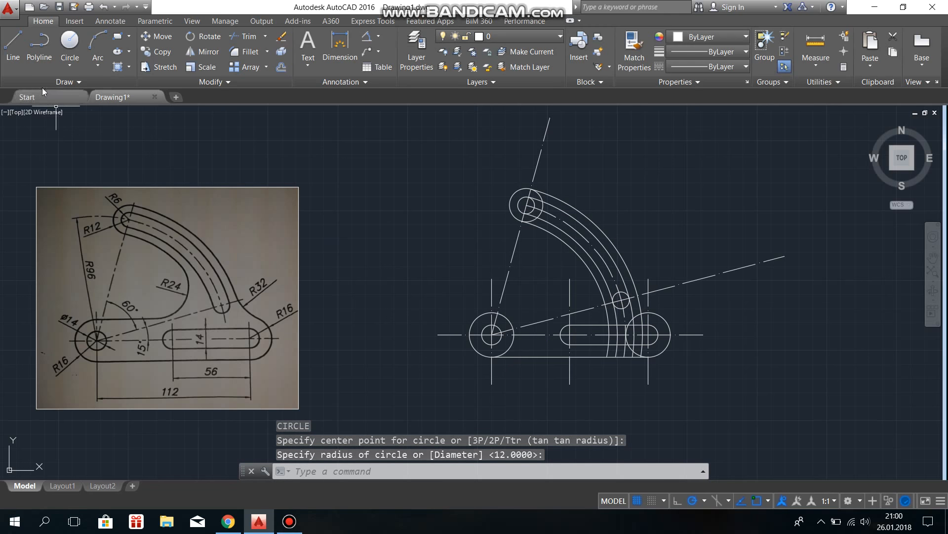
Draw a horizontal line from the top point of the leftmost radius 16 circle to the innermost arc
click(15, 52)
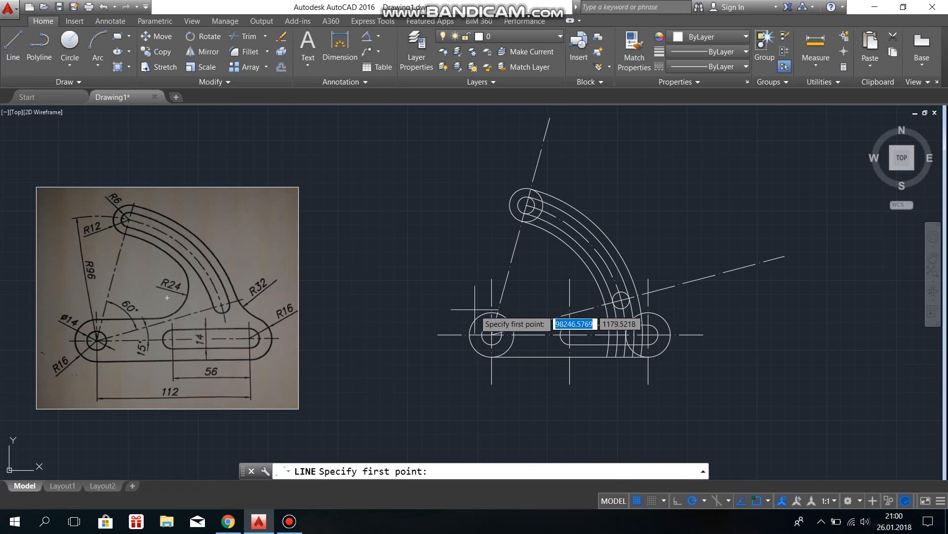
click(491, 312)
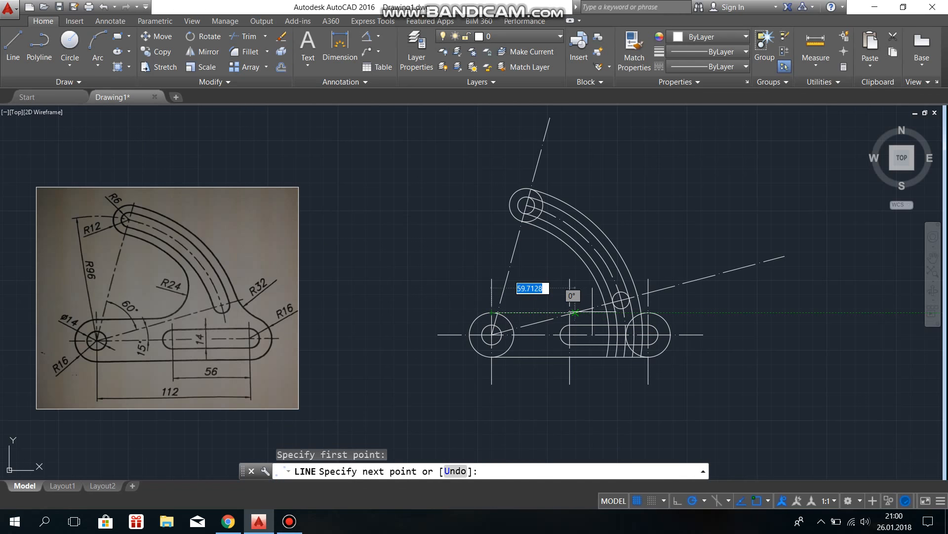
click(607, 312)
key(Return)
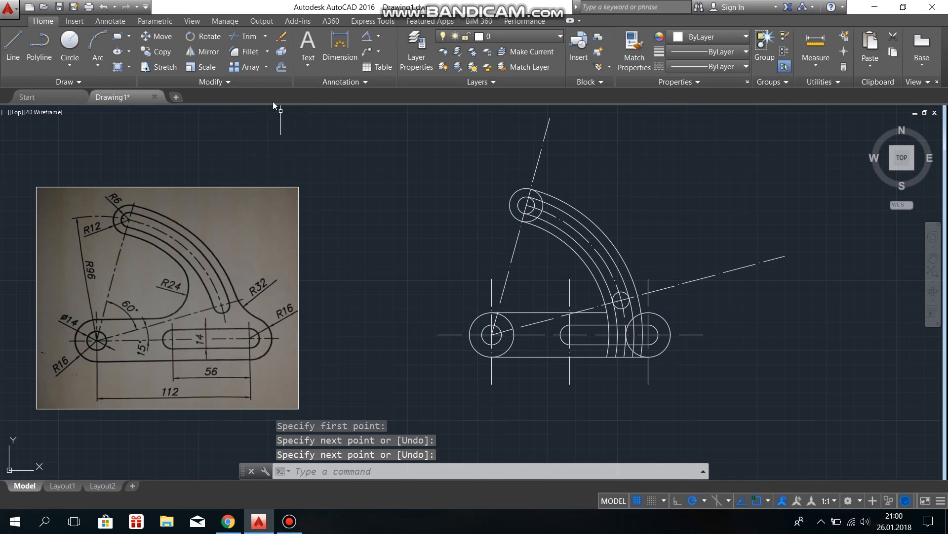
Fillet the horizontal top line of the lower arm and the innermost arc of the curved arm with radius 24
click(246, 53)
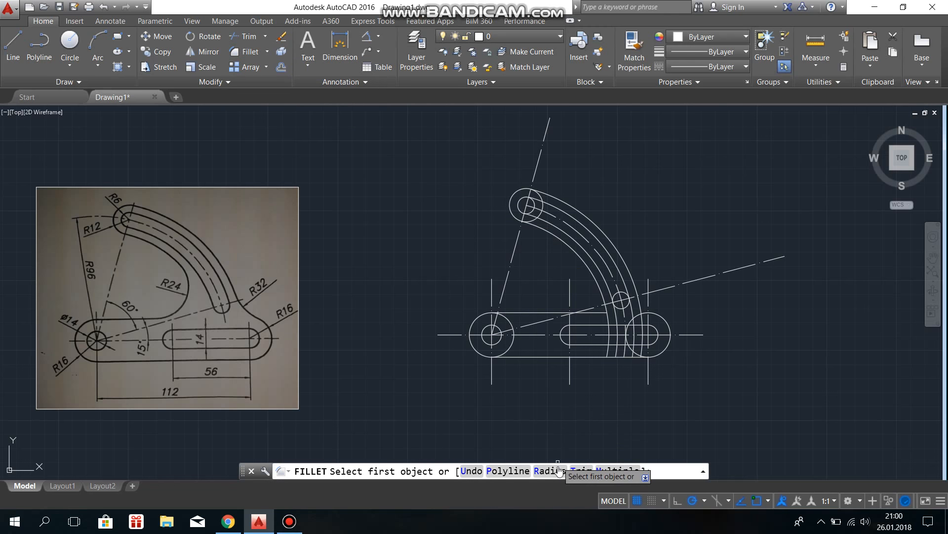
click(559, 471)
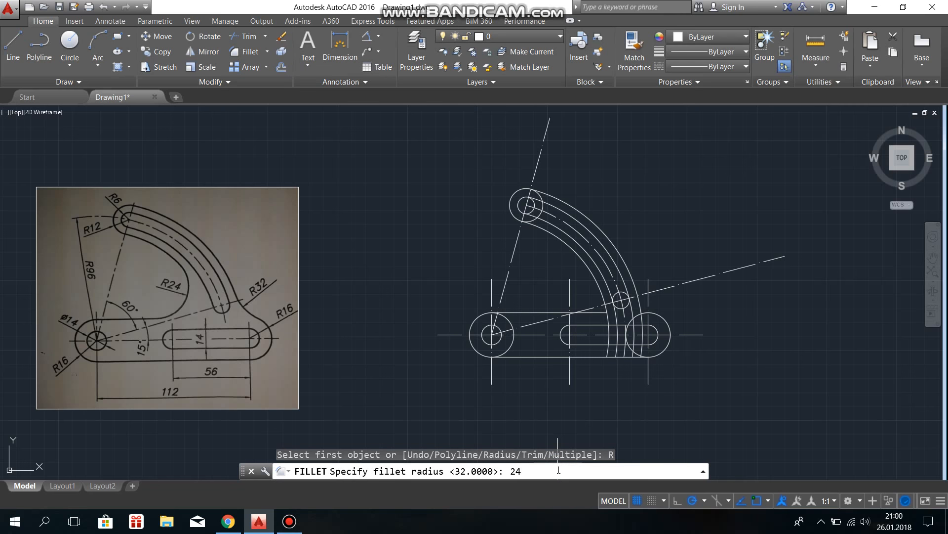
key(Return)
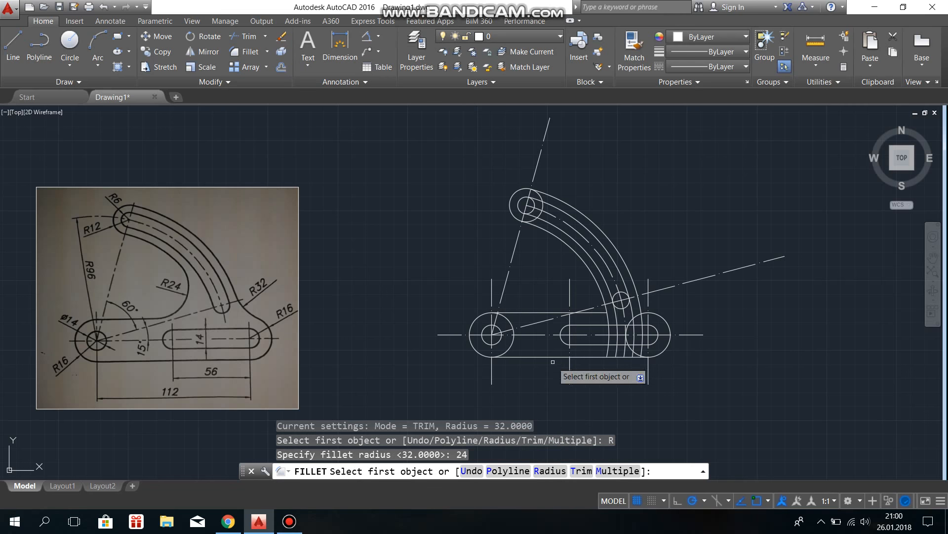
click(547, 313)
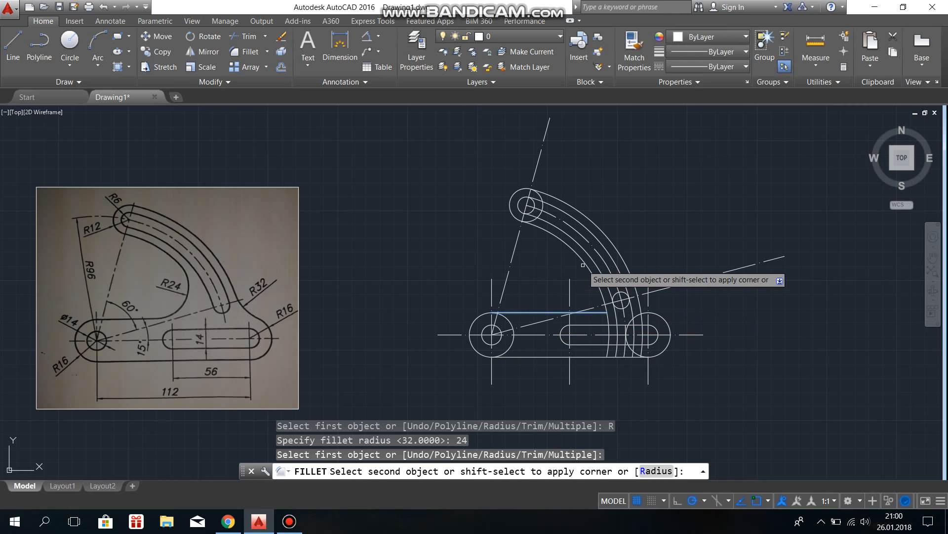
click(583, 263)
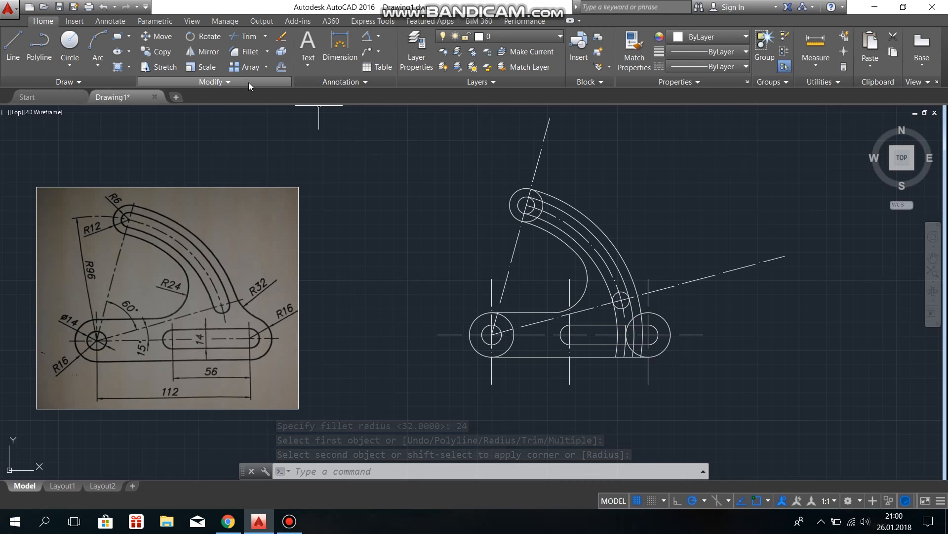
Trim the slot arcs below the radius 6 circle on the shallow centre line, and that circle's inner half, to close the slot's lower end
click(245, 36)
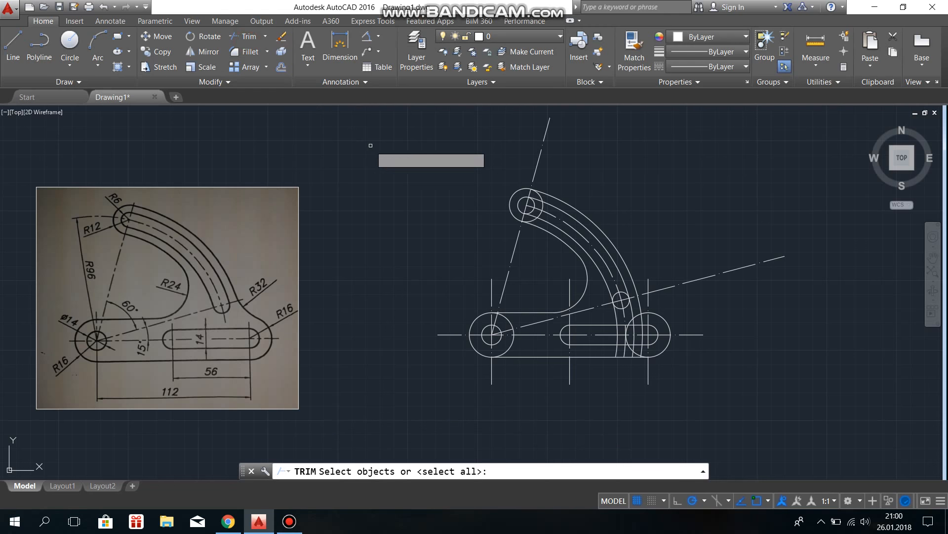
key(Return)
click(617, 349)
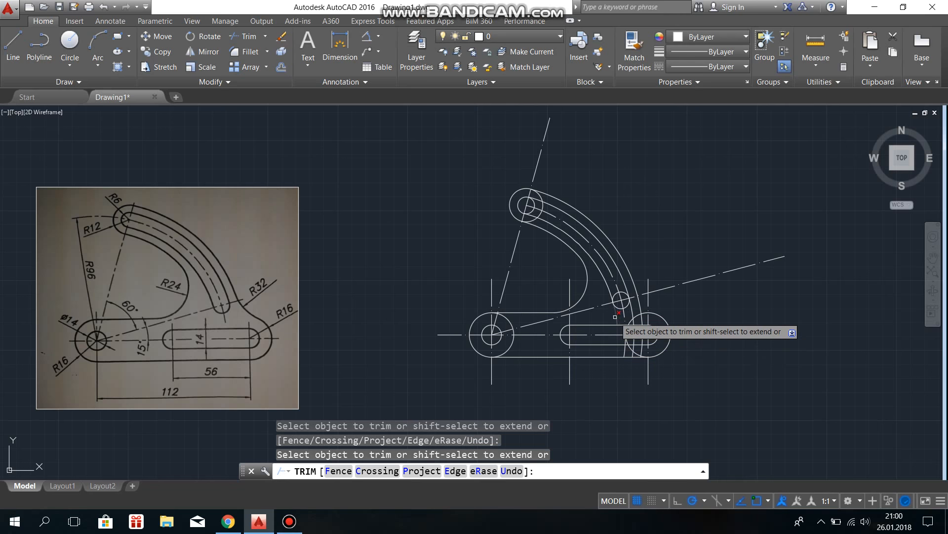
click(637, 348)
click(634, 348)
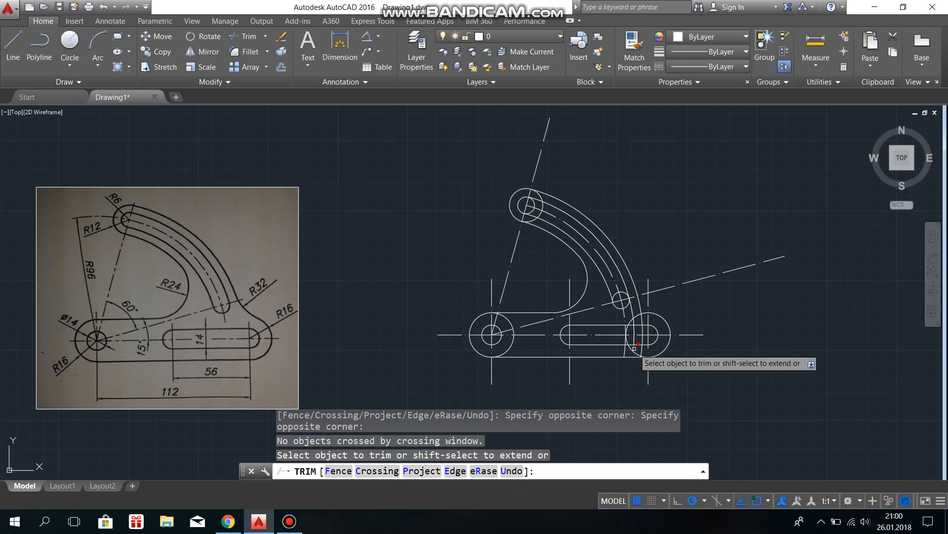
click(634, 348)
click(635, 342)
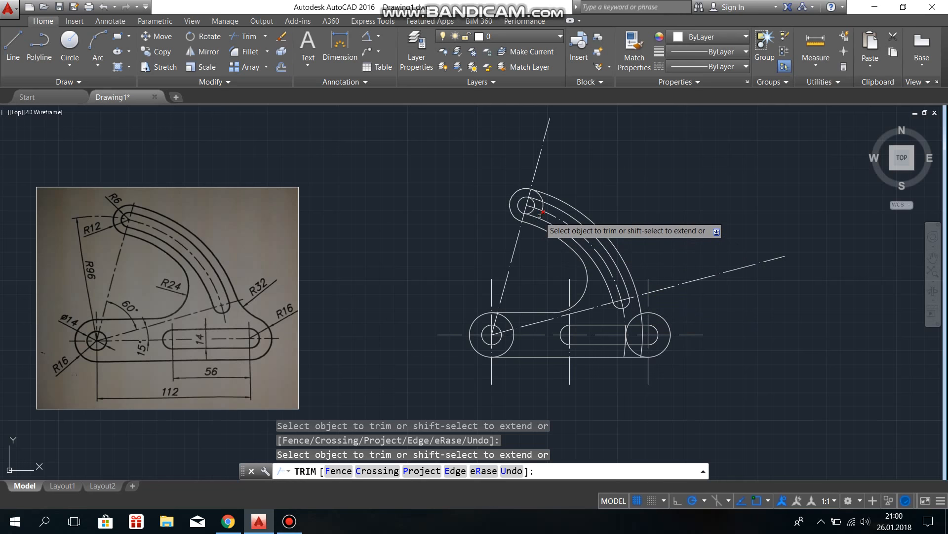
Trim the inner halves of the radius 12 and radius 6 circles at the curved arm's upper end
click(542, 200)
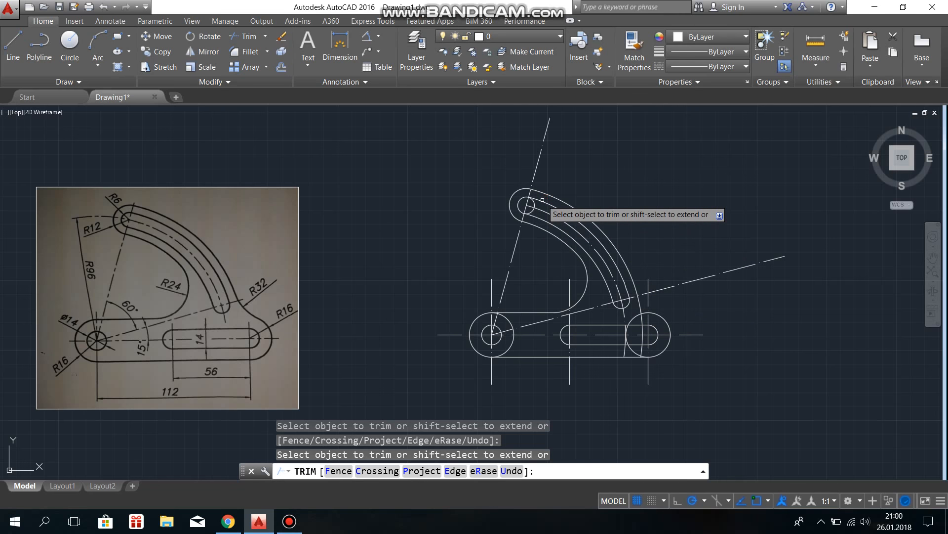
click(535, 202)
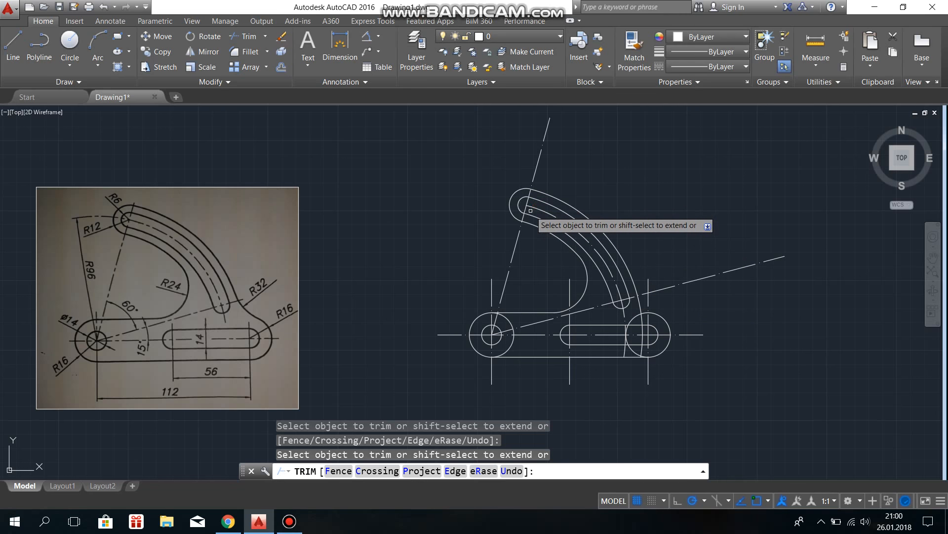
key(Escape)
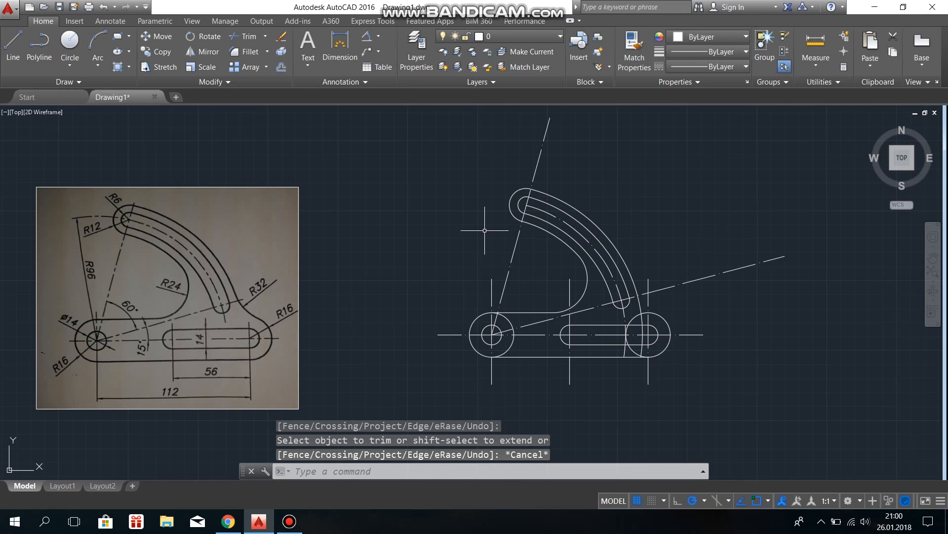
Fillet the curved arm's outermost arc and the rightmost radius 16 circle with radius 32
click(245, 55)
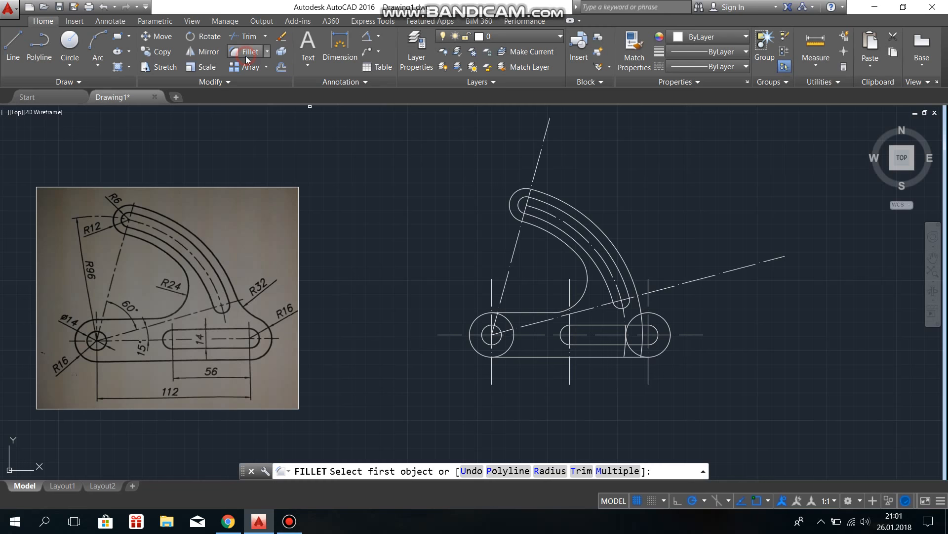
click(550, 471)
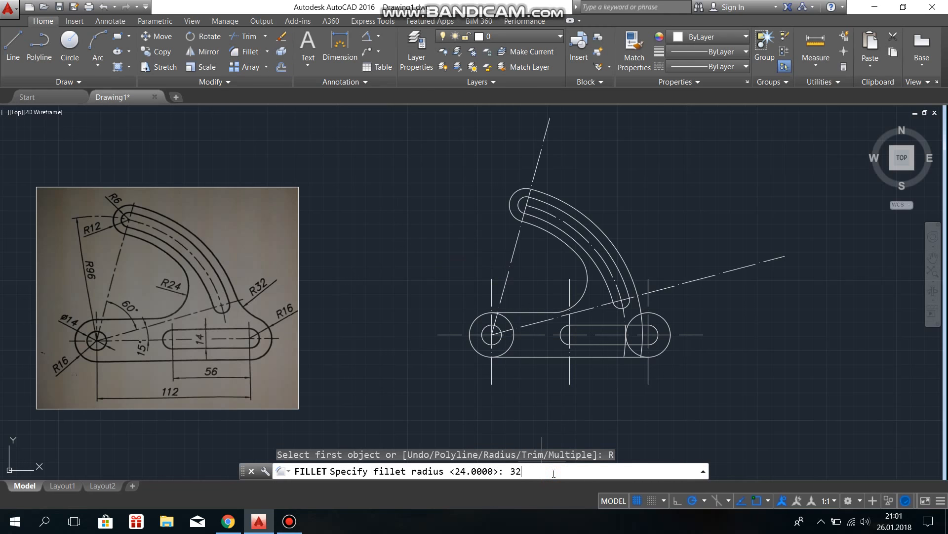
key(Return)
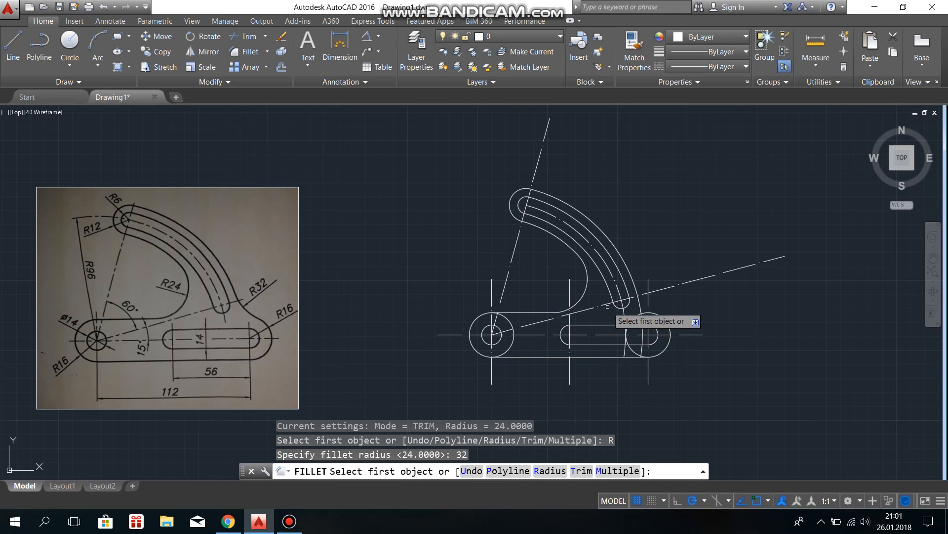
click(630, 280)
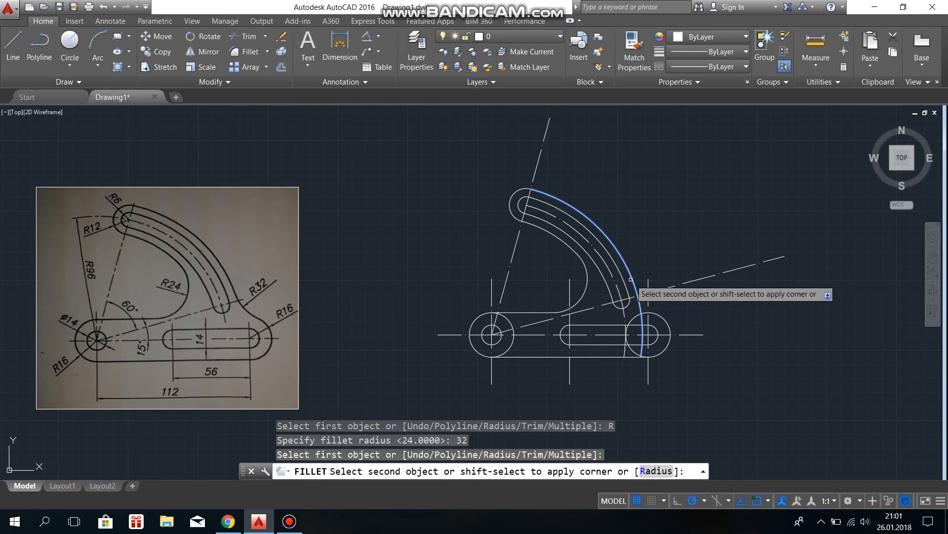
click(658, 313)
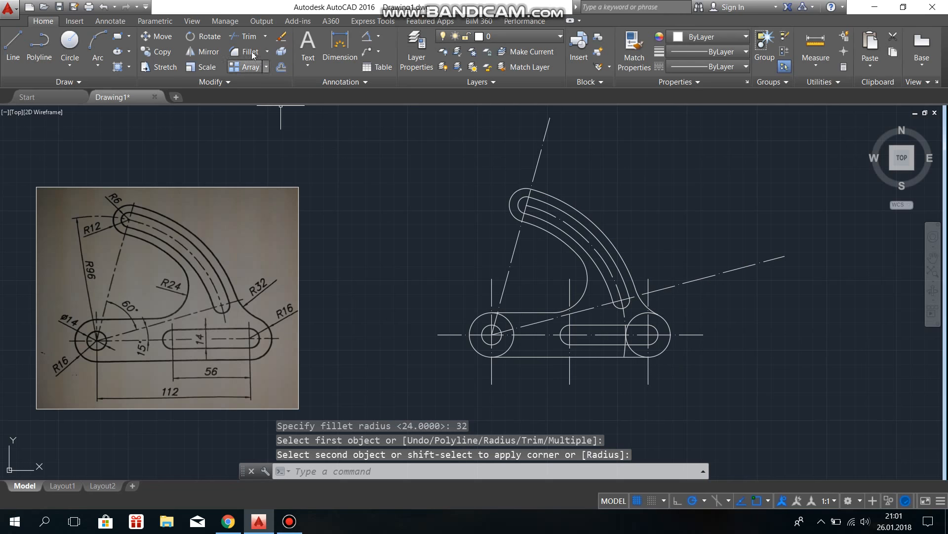
Trim the portions of both radius 16 end circles that lie inside the lower arm's outline
click(244, 38)
key(Return)
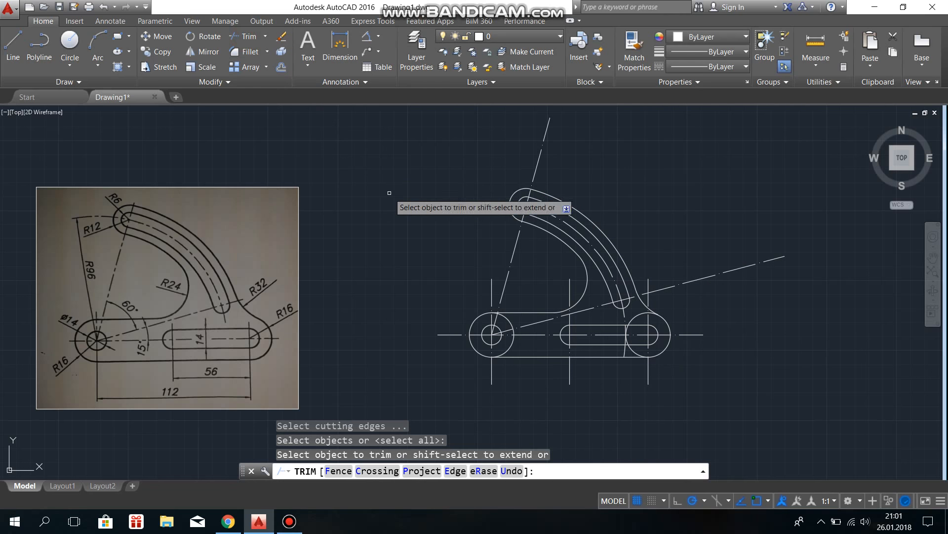
click(649, 314)
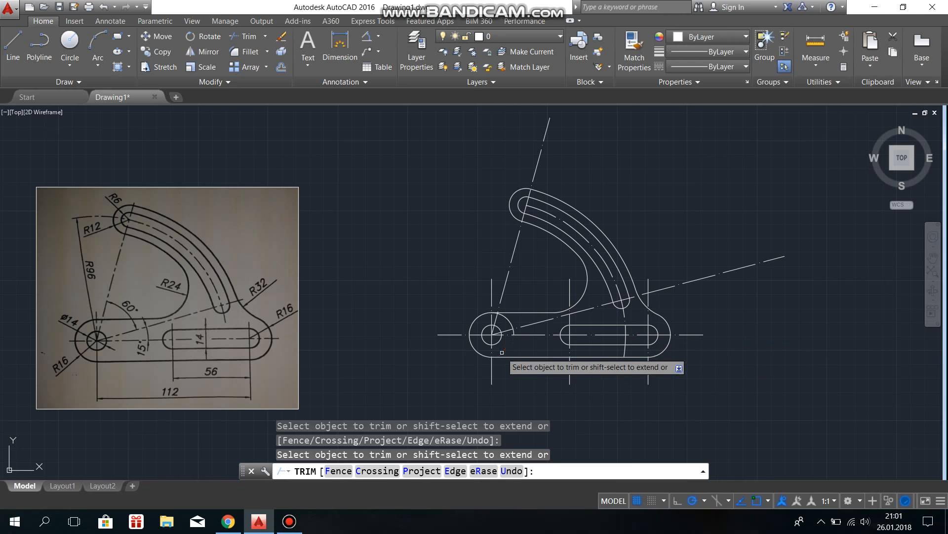
click(514, 333)
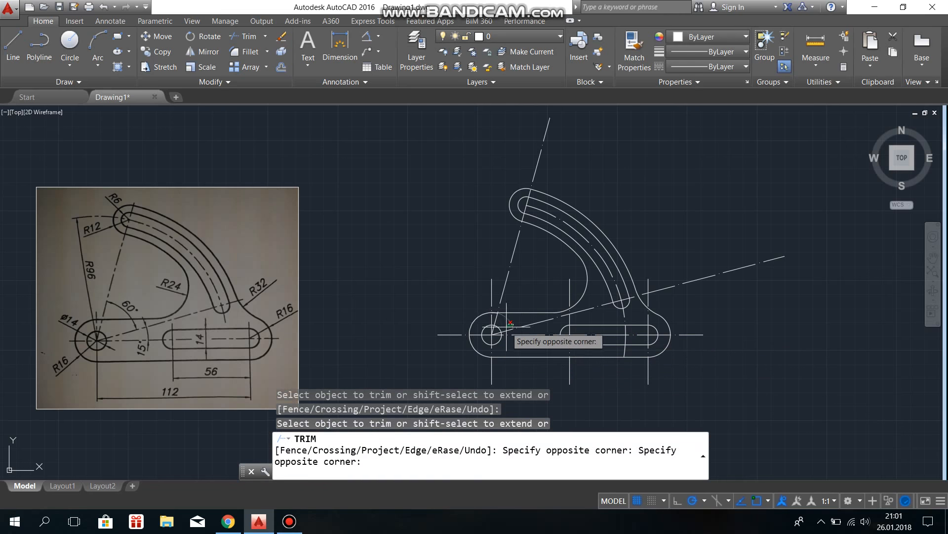
click(503, 326)
scroll(501, 320, up, 6)
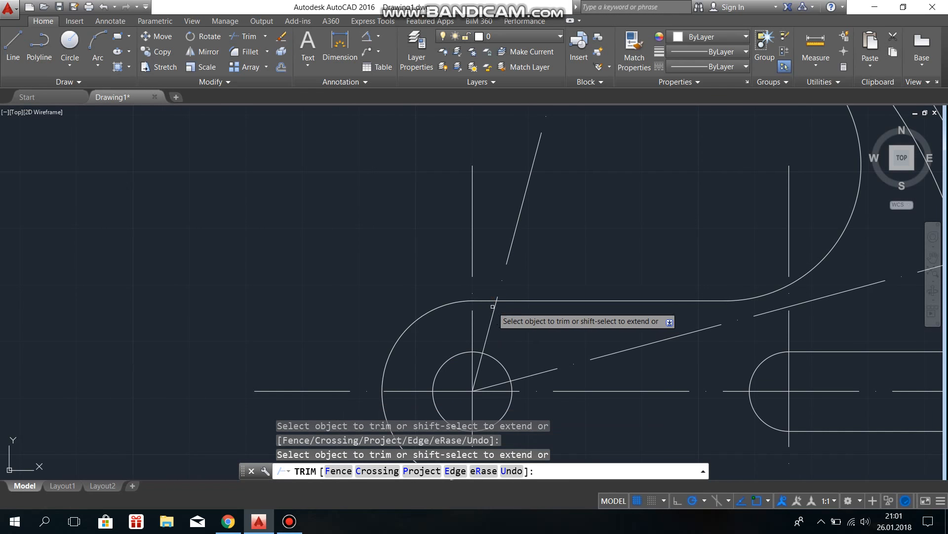
scroll(504, 322, down, 3)
scroll(563, 373, down, 2)
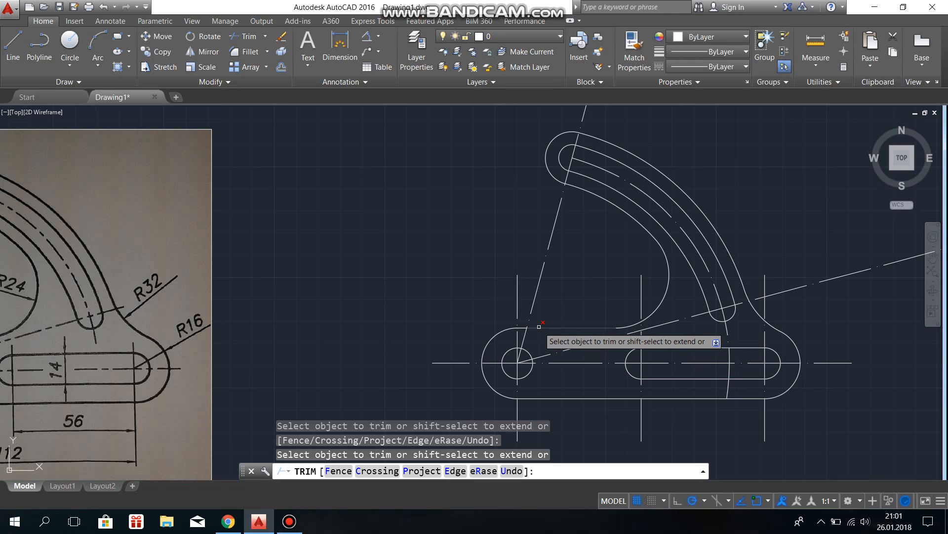
scroll(539, 326, down, 2)
key(Escape)
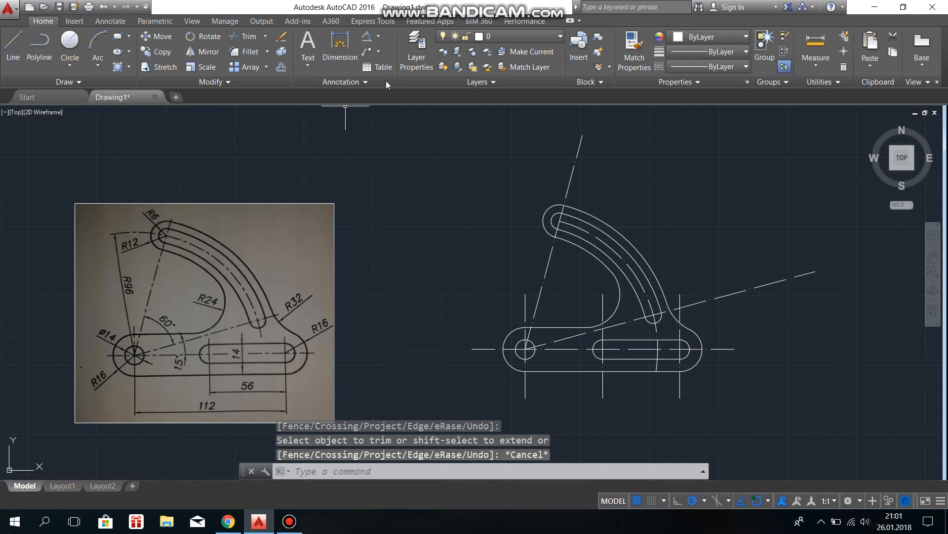
Add a linear dimension between the lower arm's two end-arc centre lines, placed below the bracket
click(379, 39)
click(382, 54)
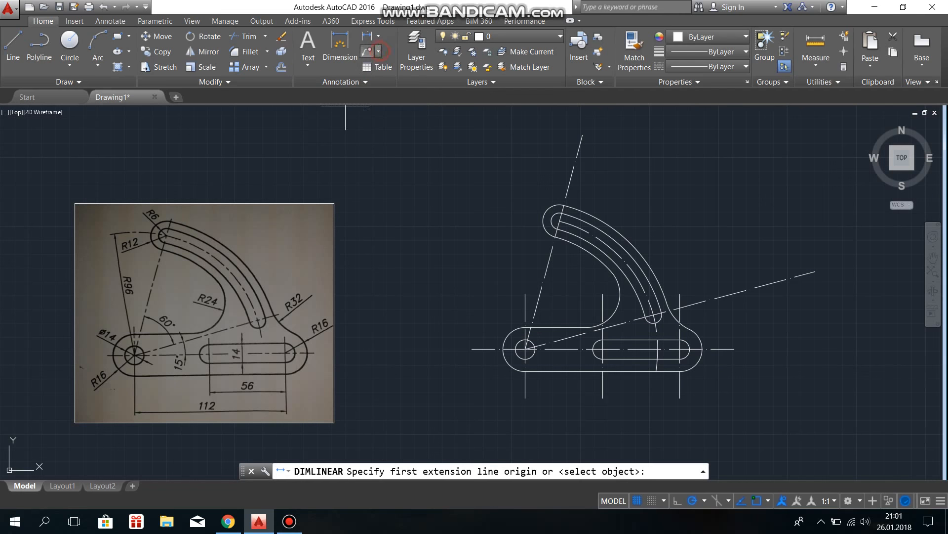
click(525, 370)
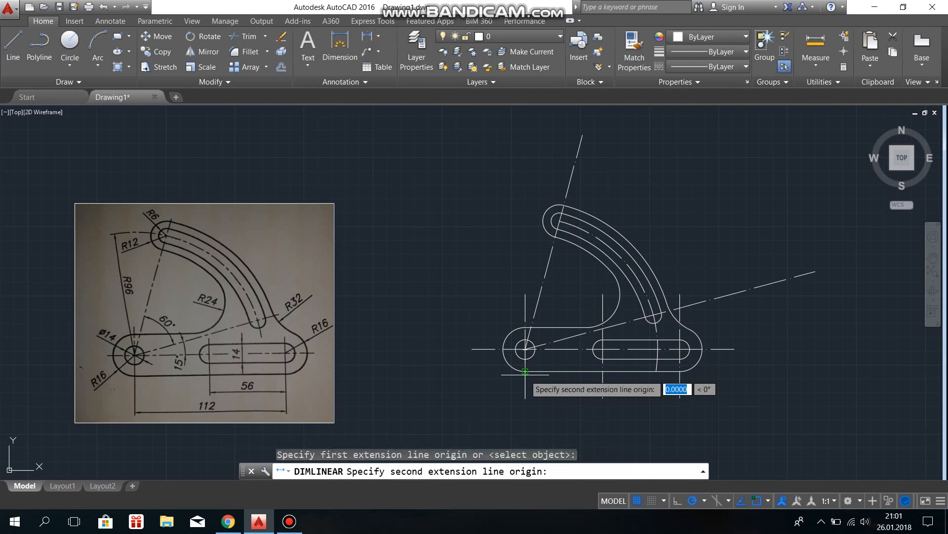
click(680, 370)
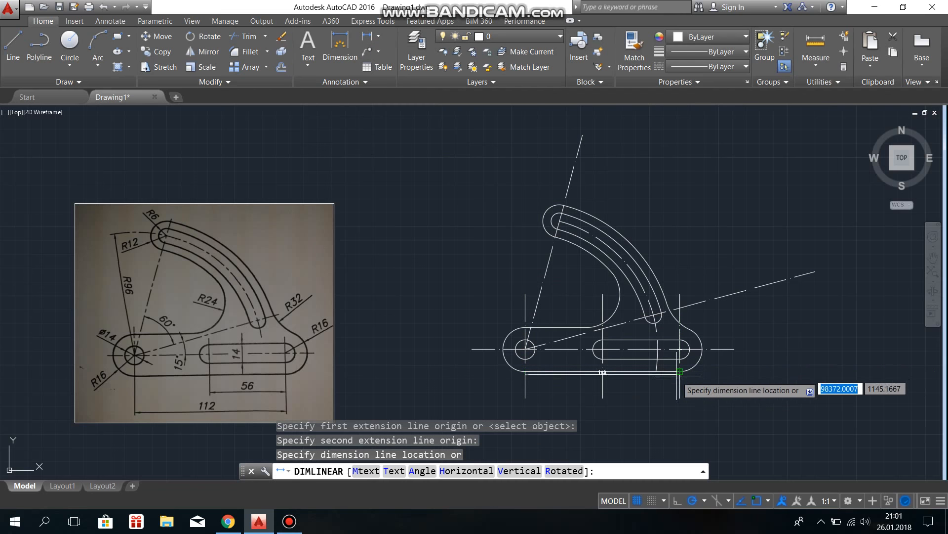
click(617, 420)
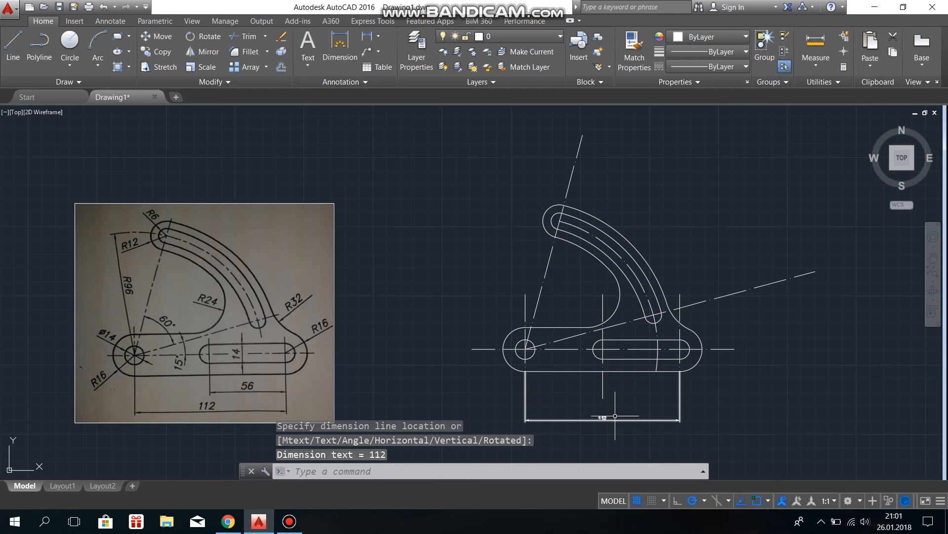
Add a linear dimension between the horizontal slot's two arc centres, placed just above the overall centre-distance dimension
key(Return)
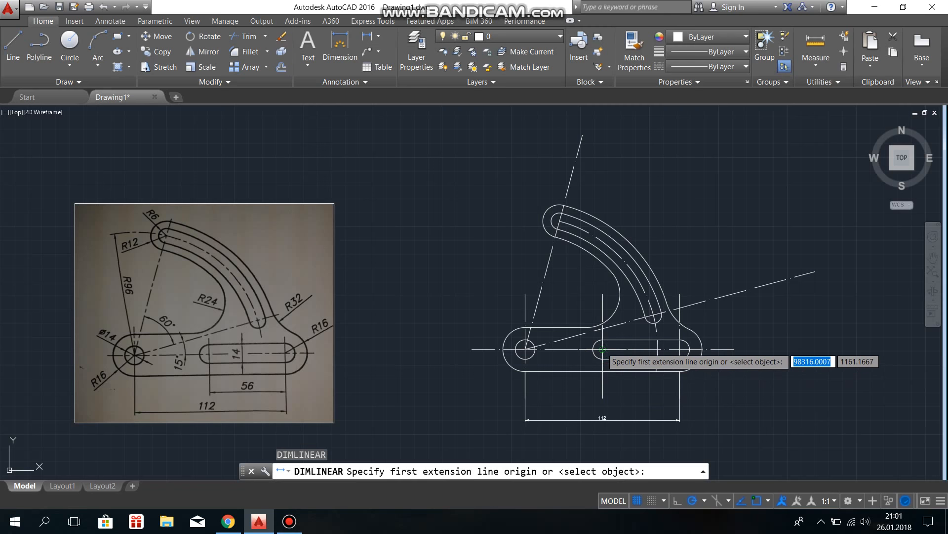
click(603, 348)
click(680, 349)
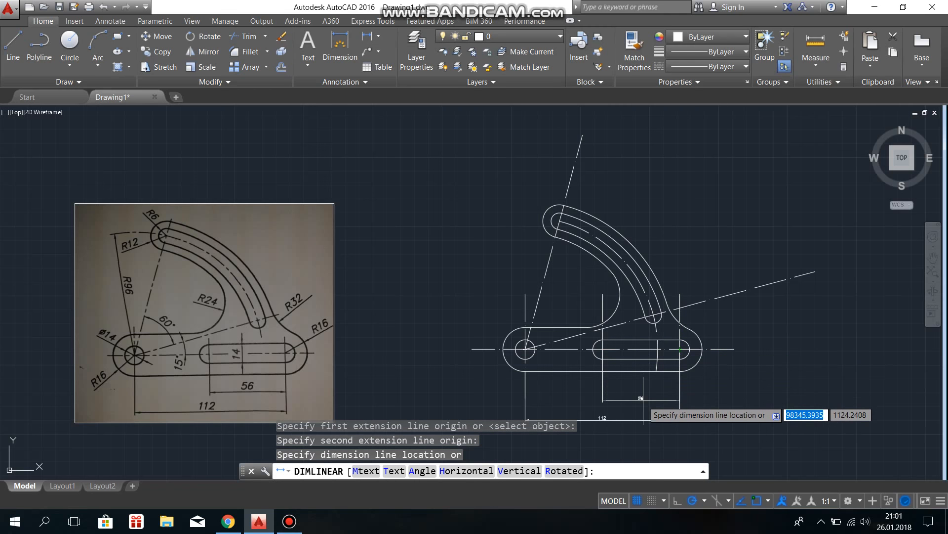
click(642, 399)
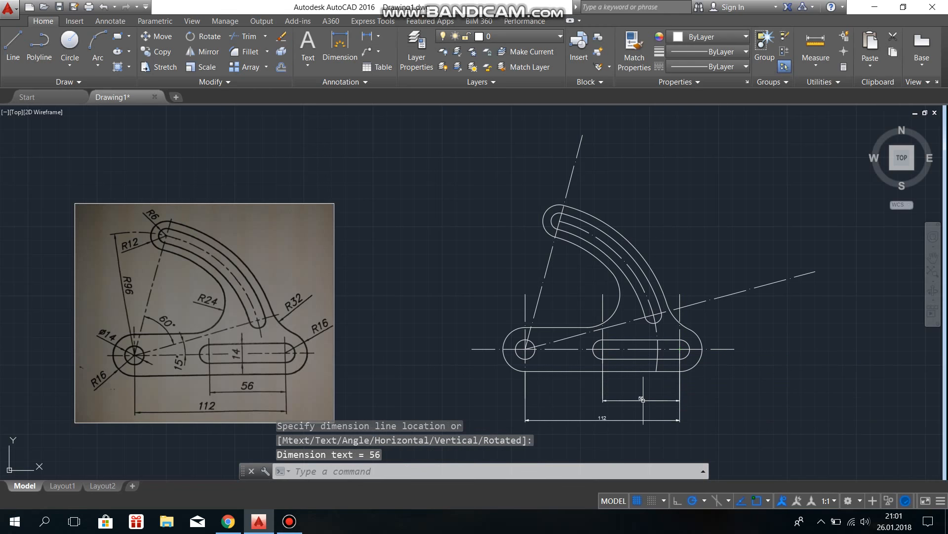
Add a vertical linear dimension across the horizontal slot's height, from its upper edge to its lower edge
key(Return)
click(641, 338)
click(641, 359)
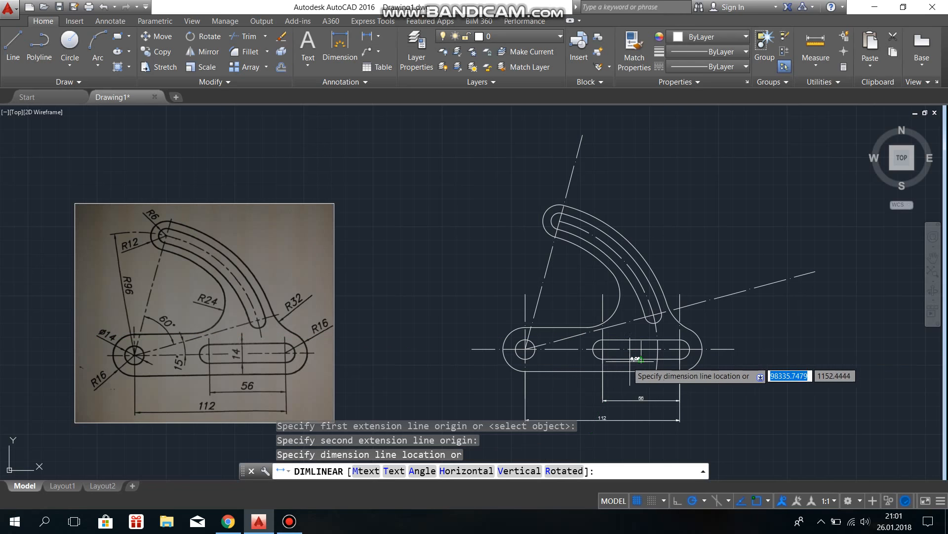
click(584, 350)
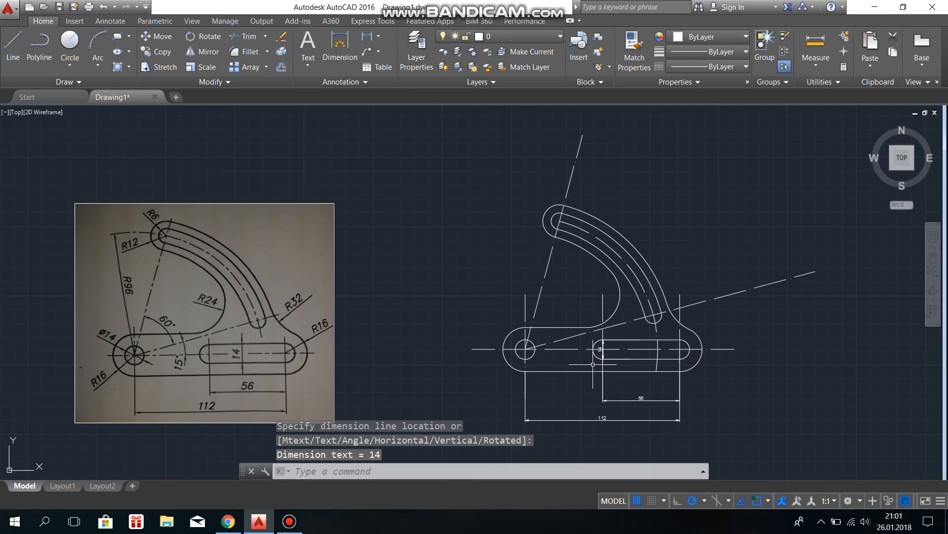
Move the slot height dimension line to the left, clear of the slot's rounded end
click(599, 350)
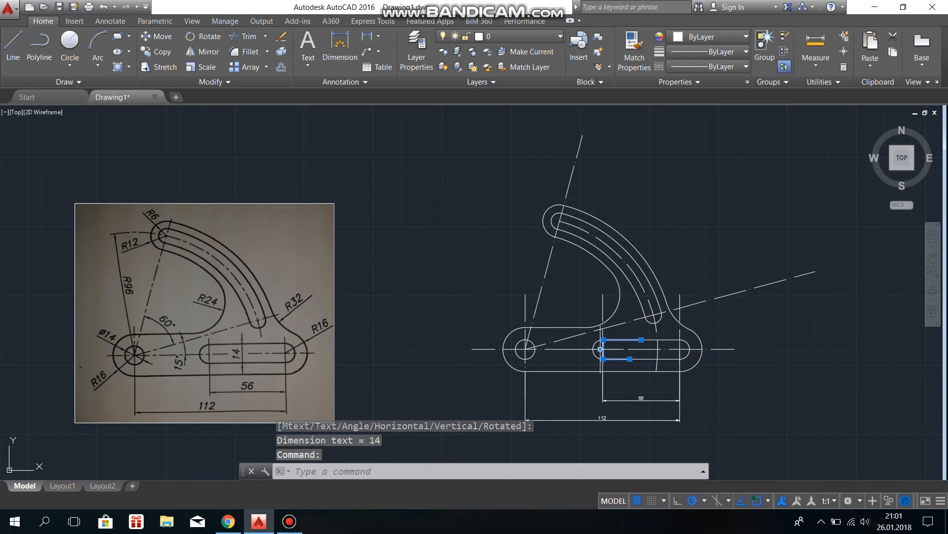
click(600, 349)
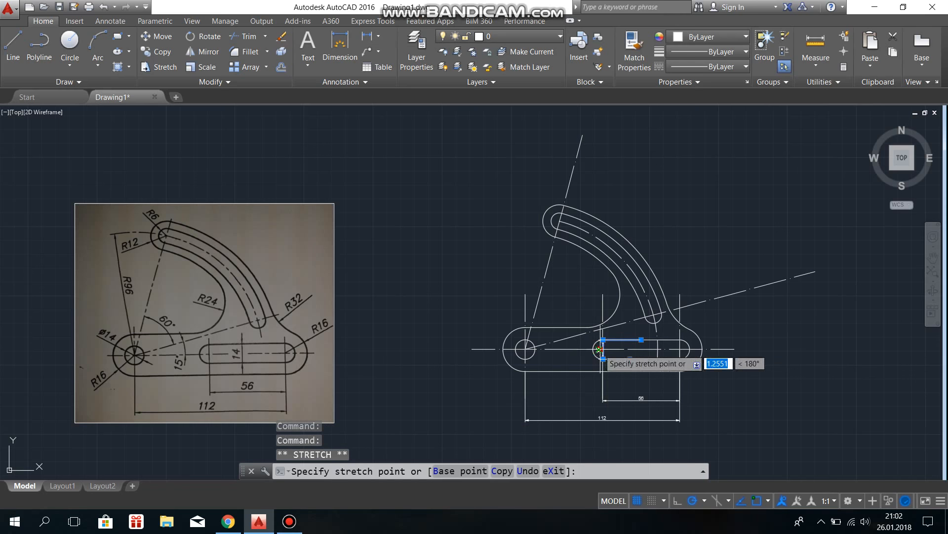
click(561, 367)
click(562, 367)
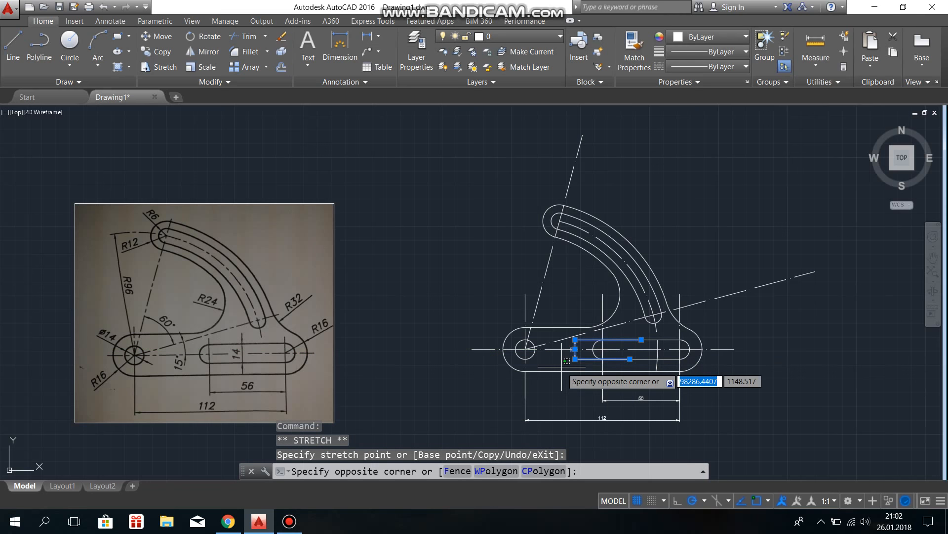
Try a radius dimension on the outer fillet between the curved arm and the lower arm, and erase it
key(Escape)
key(Escape)
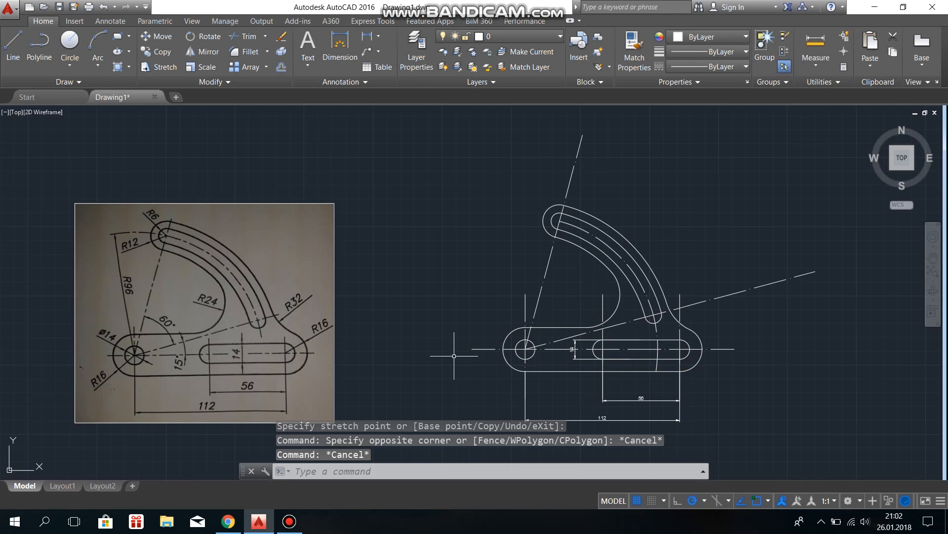
click(378, 36)
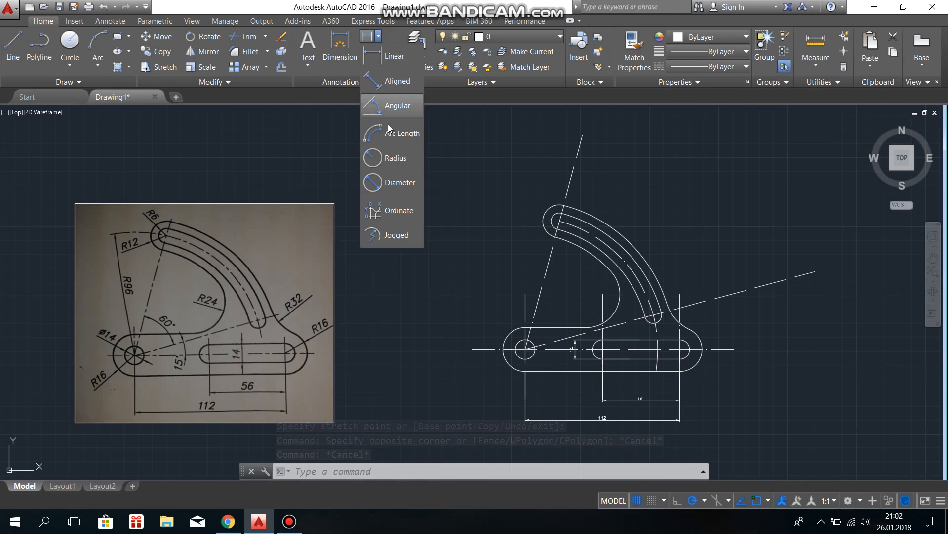
click(391, 157)
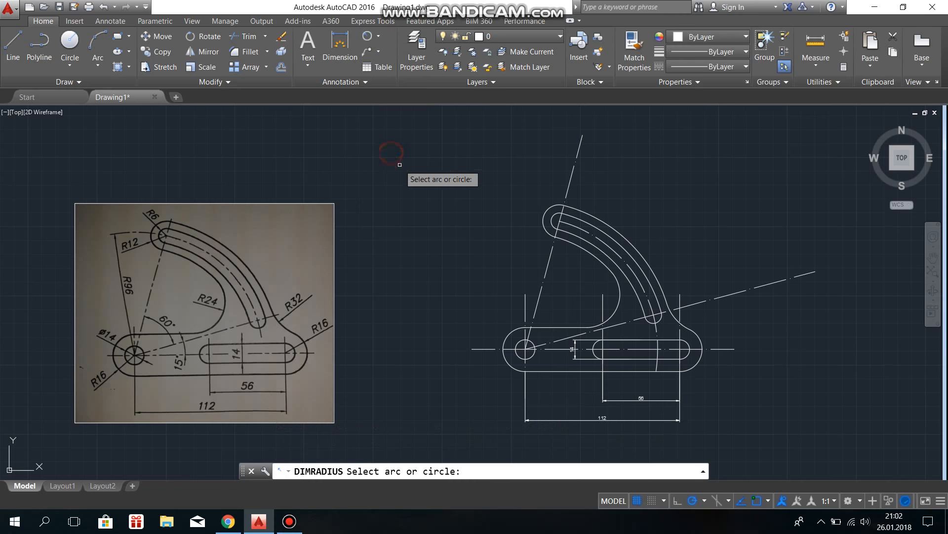
click(681, 308)
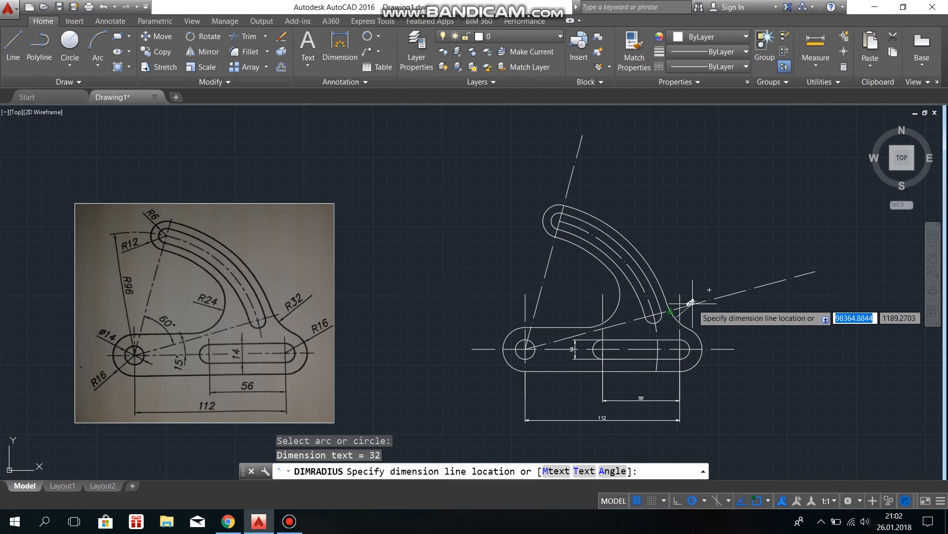
click(693, 304)
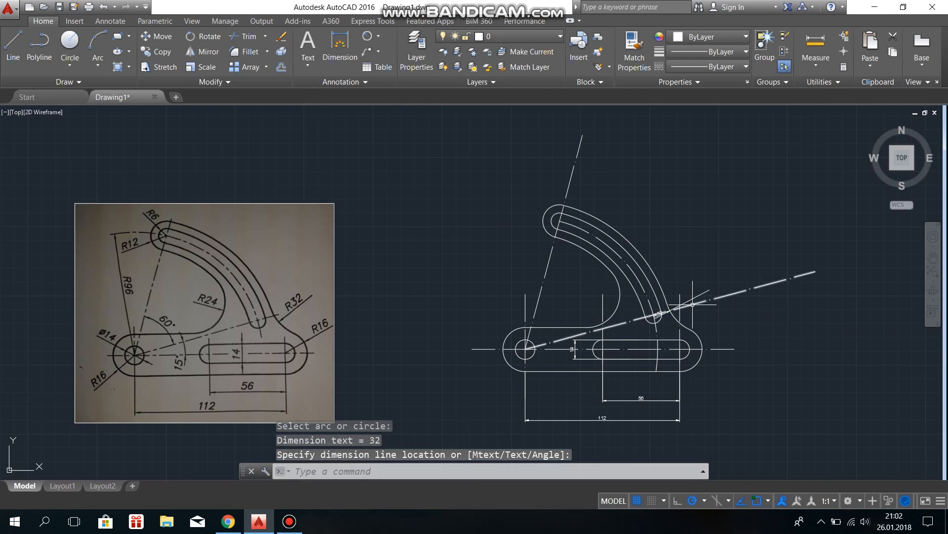
click(705, 294)
click(700, 294)
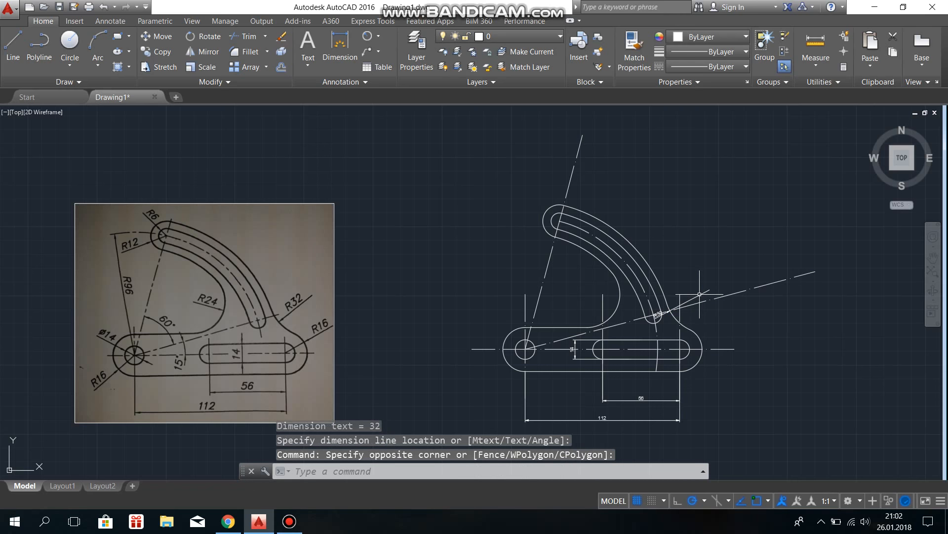
key(Delete)
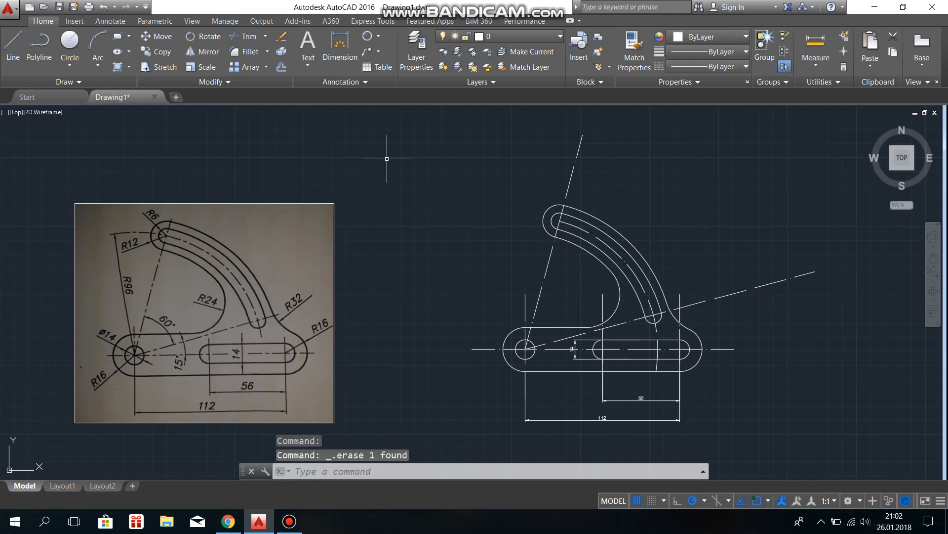
Add a radius dimension to the outer fillet between the curved arm and the lower arm, placed just outside the outline
click(366, 37)
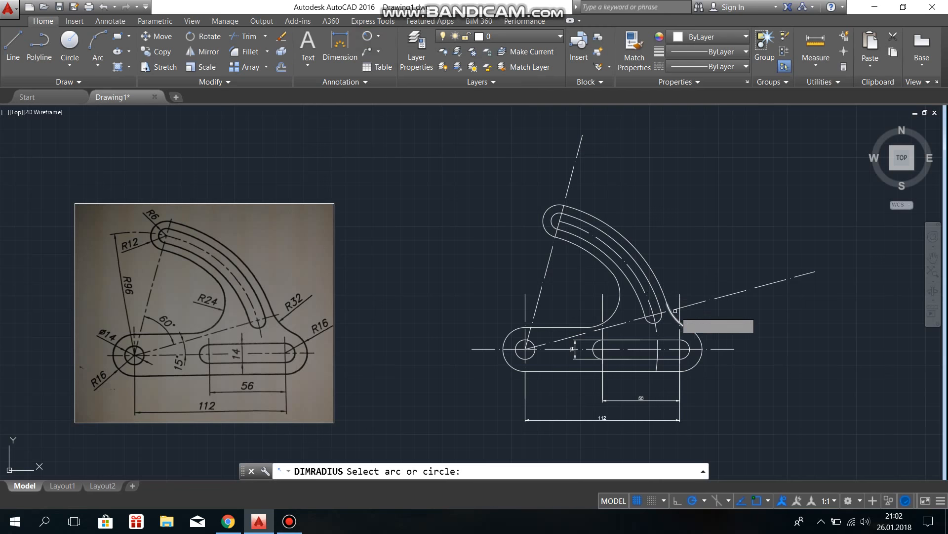
click(659, 305)
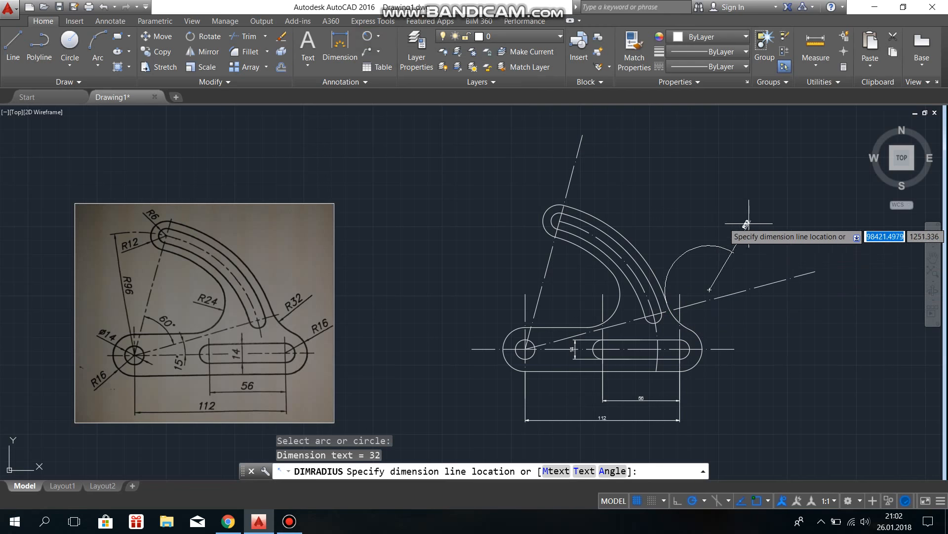
click(695, 310)
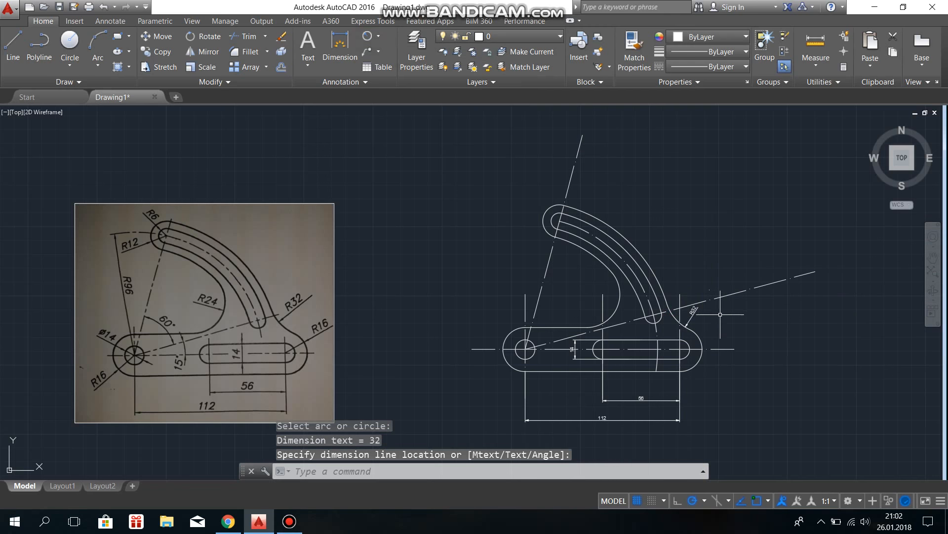
Add radius dimensions to the lower arm's right and left end arcs, each placed outside the bracket outline
key(Return)
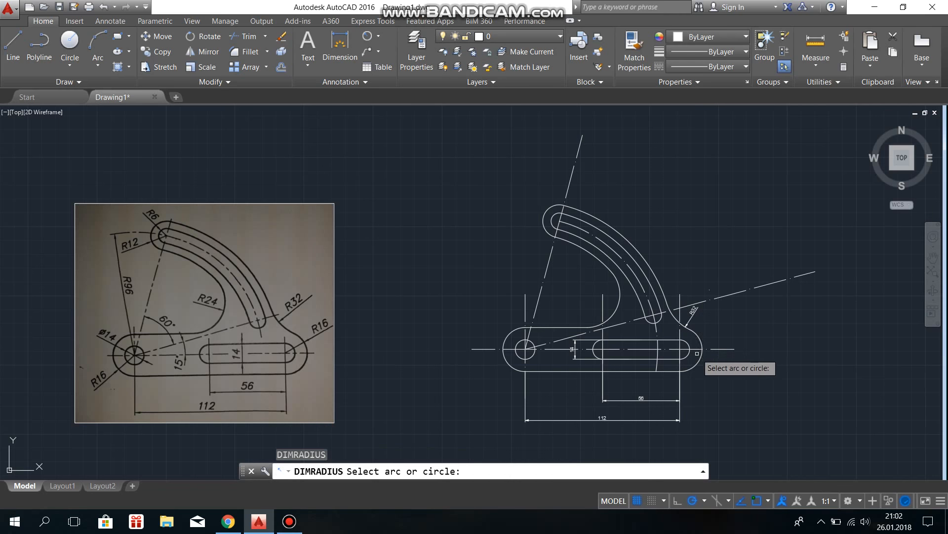
click(702, 348)
click(765, 350)
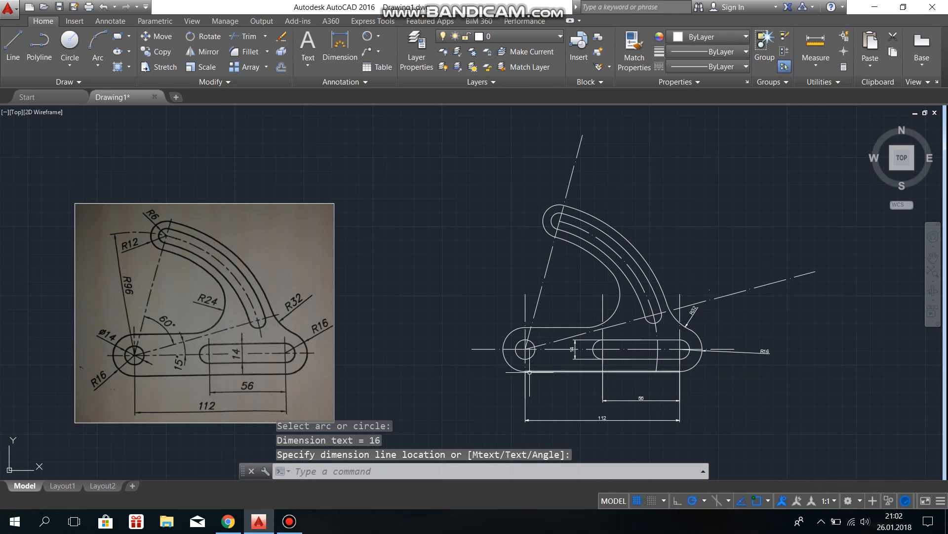
key(Return)
click(508, 364)
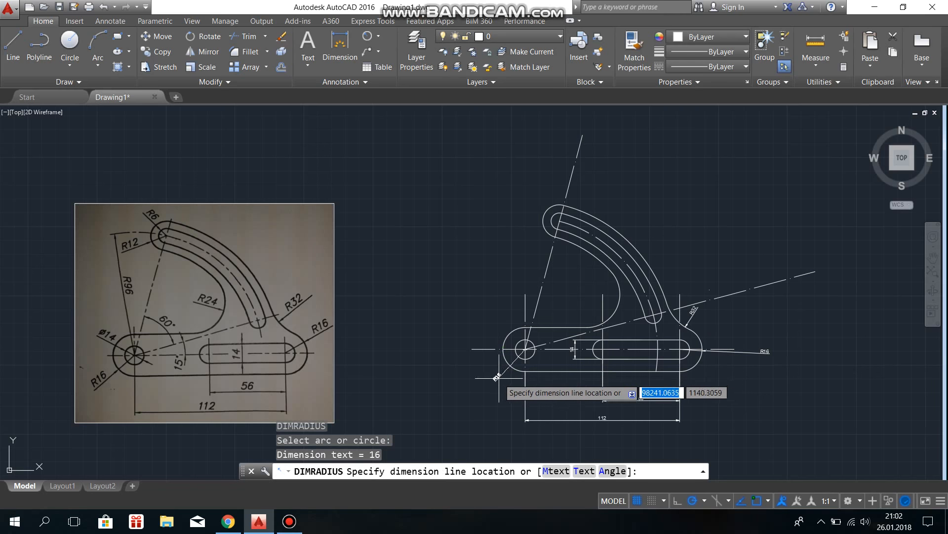
click(478, 352)
Add a radius dimension to the curved slot's centreline arc, placed to the left of the arm's upper end
key(Return)
click(563, 221)
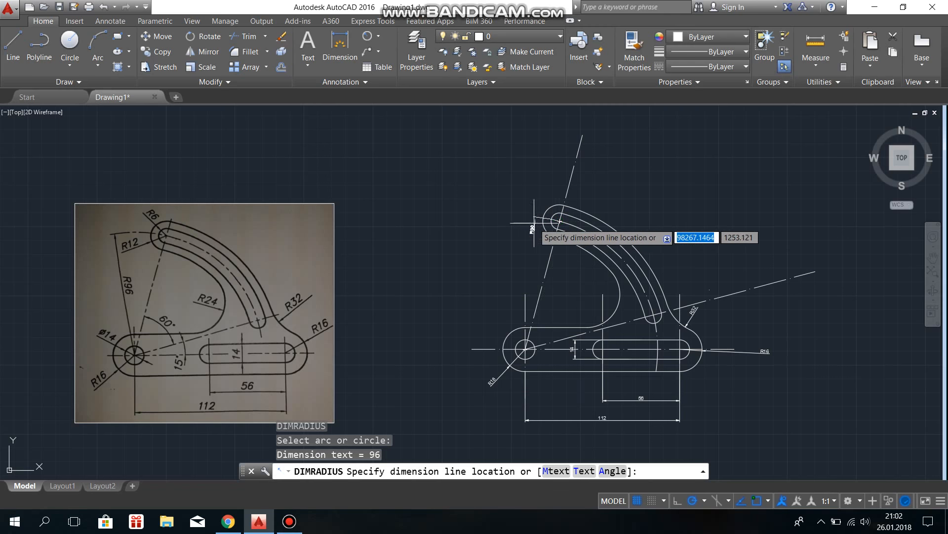
click(504, 229)
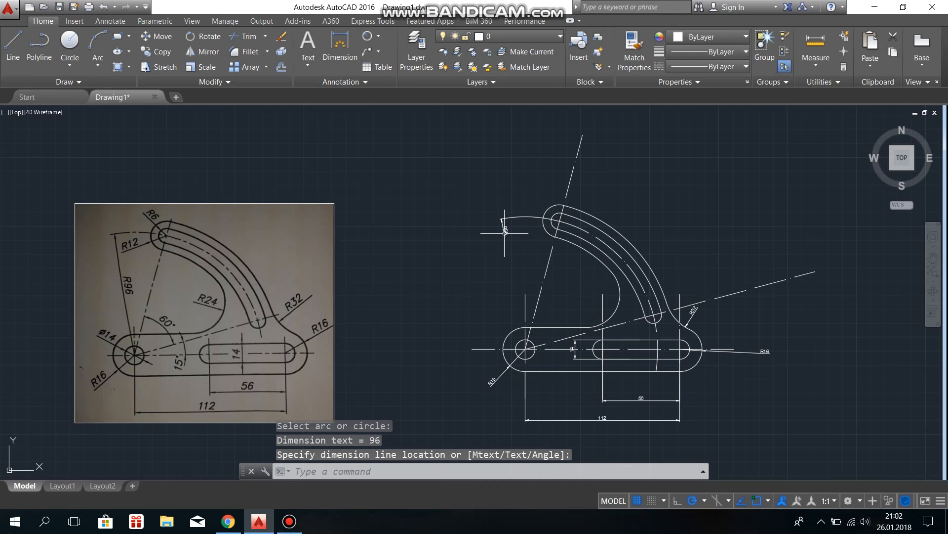
Add radius dimensions to the curved arm's upper outer end arc and the slot's upper end arc, placed above and to the left
key(Return)
click(551, 208)
key(Return)
click(556, 226)
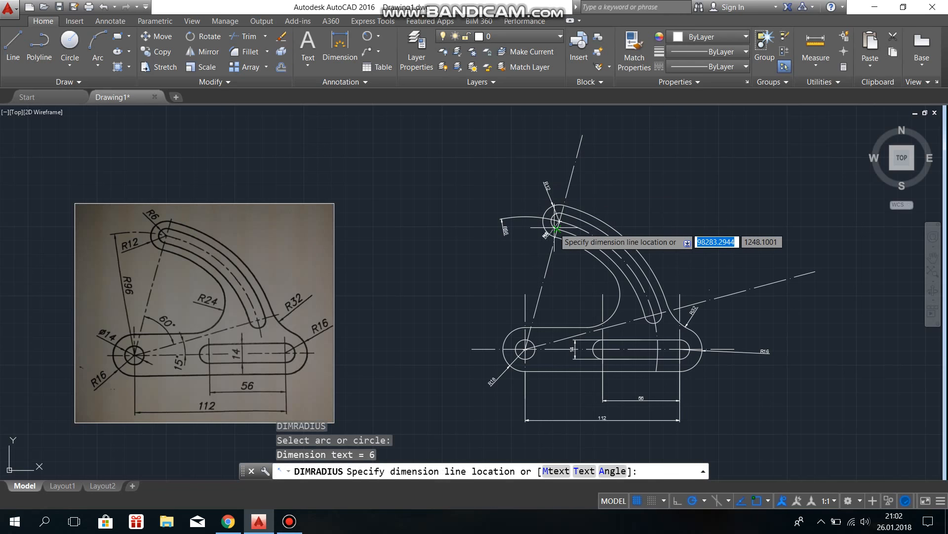
click(515, 197)
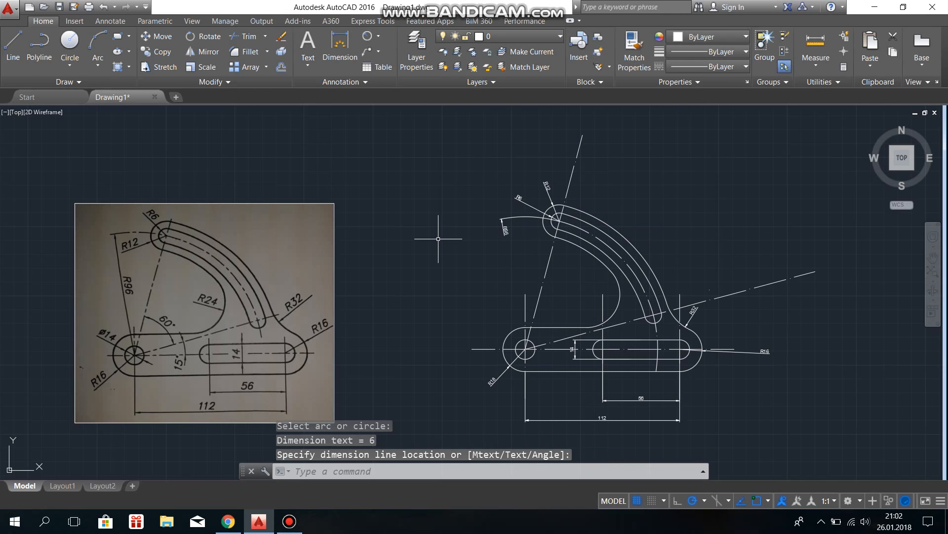
Add a radius dimension to the inner fillet between the curved arm and the lower arm, placed inside the bracket's opening
key(Return)
click(615, 308)
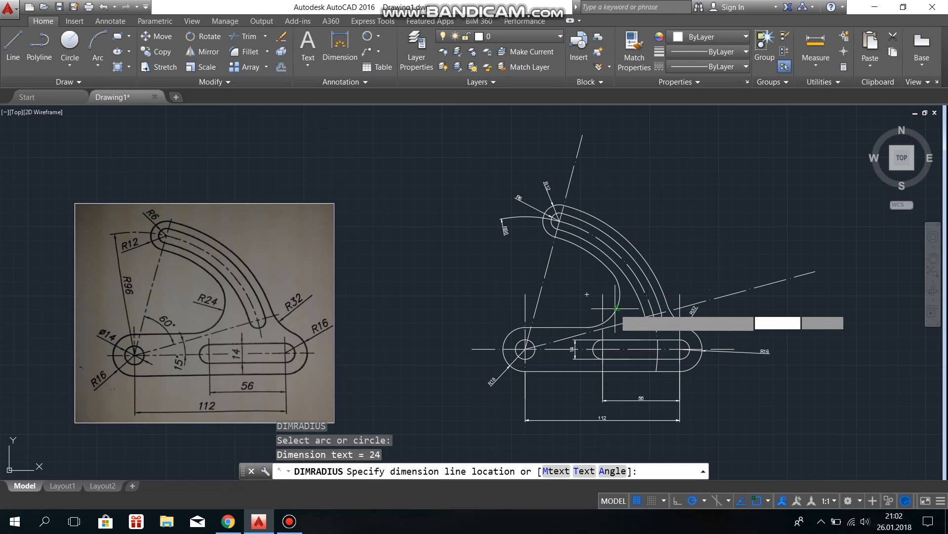
click(591, 293)
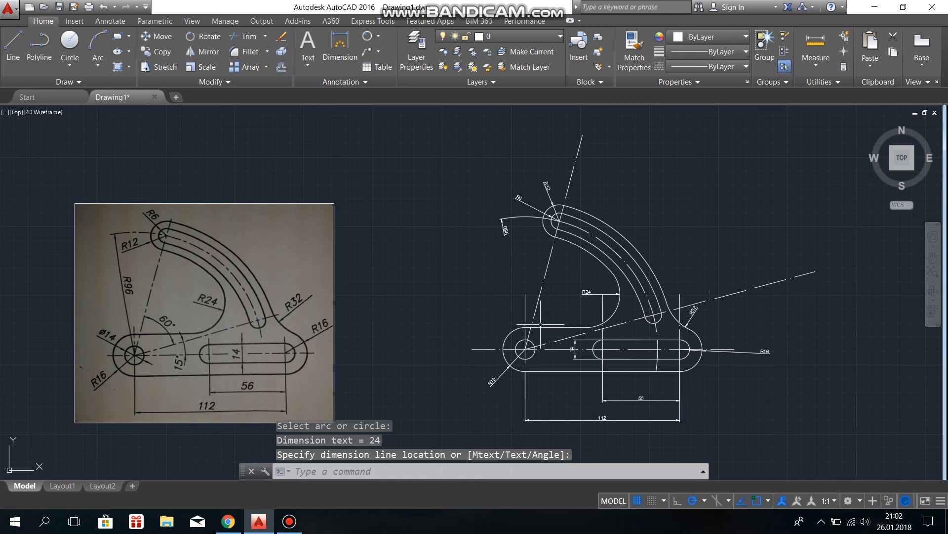
Add an angular dimension between the two inclined centre lines, with its arc placed just above the lower arm
click(378, 36)
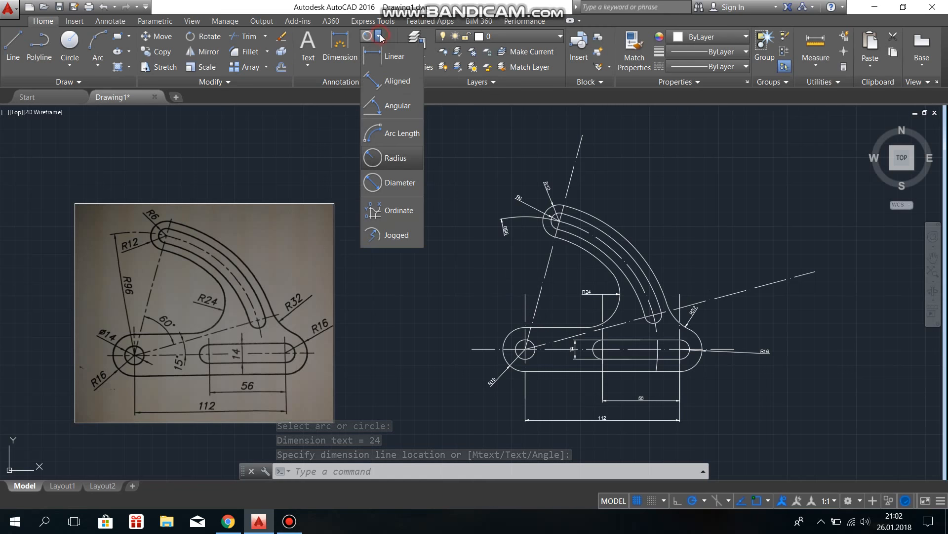
click(393, 106)
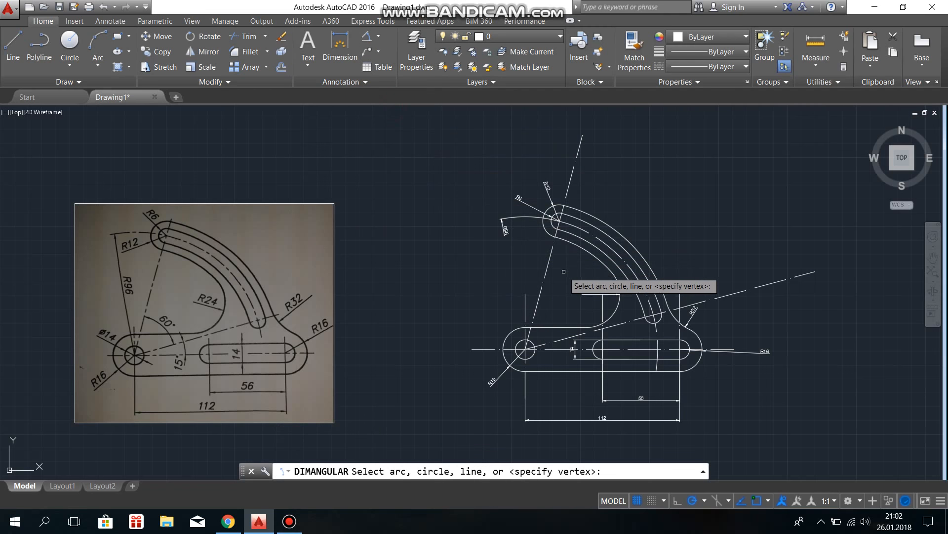
click(543, 285)
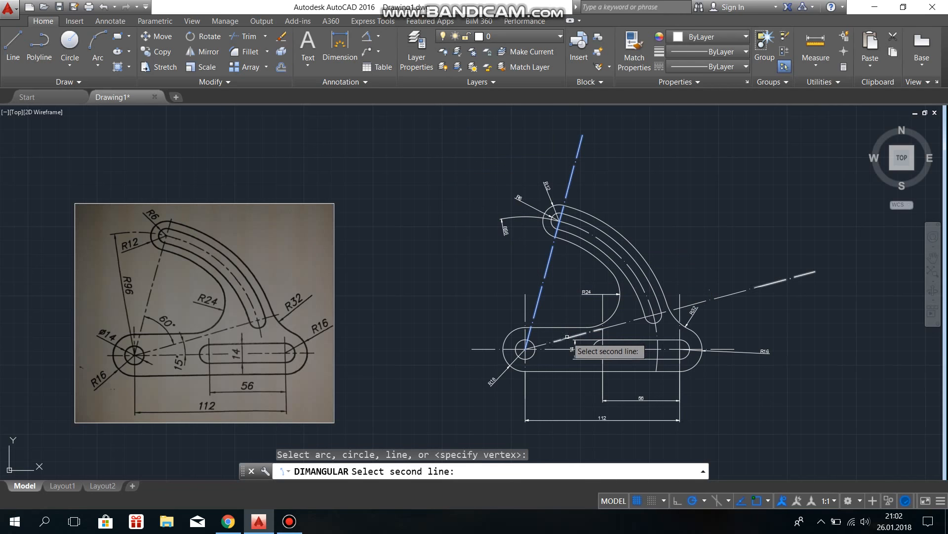
click(564, 339)
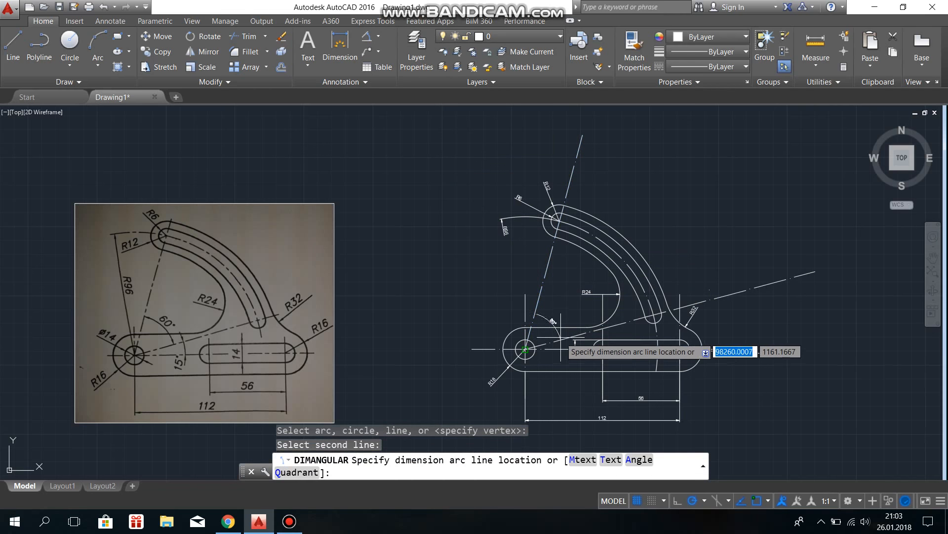
click(570, 303)
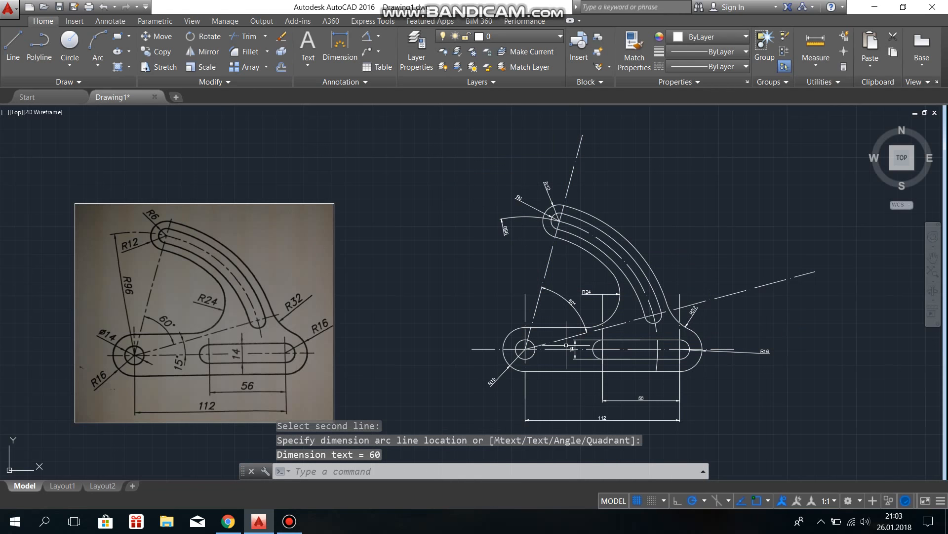
Try an angular dimension between the shallow inclined and horizontal centre lines at the horizontal slot's left end, and erase it
key(Return)
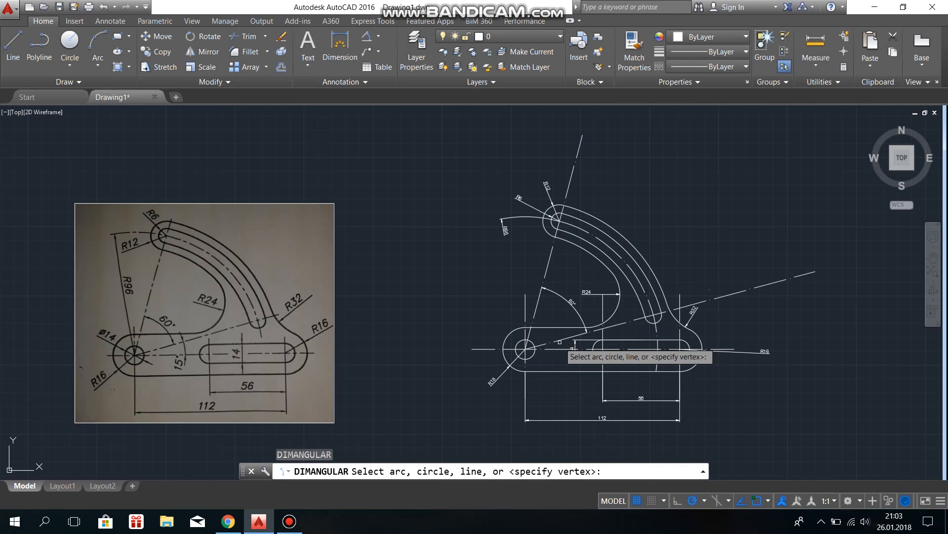
click(558, 341)
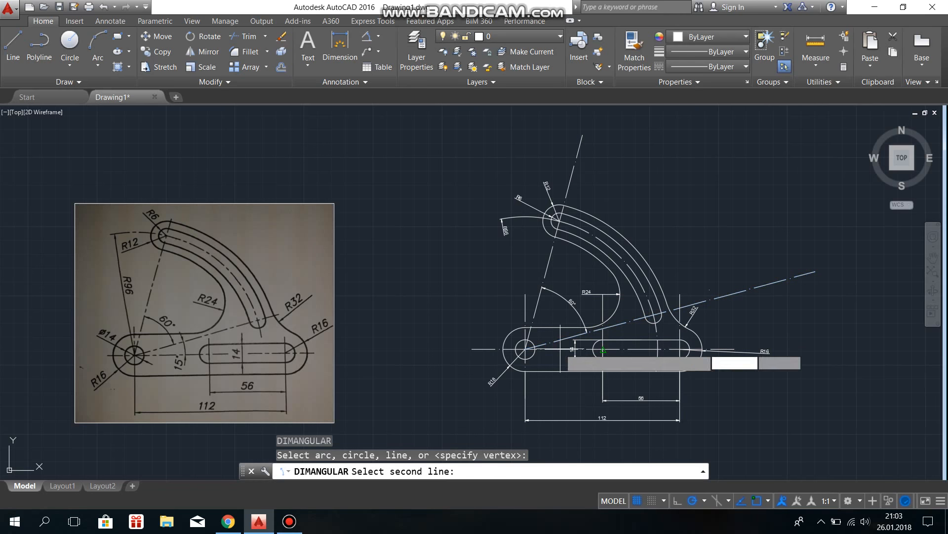
click(560, 348)
click(603, 342)
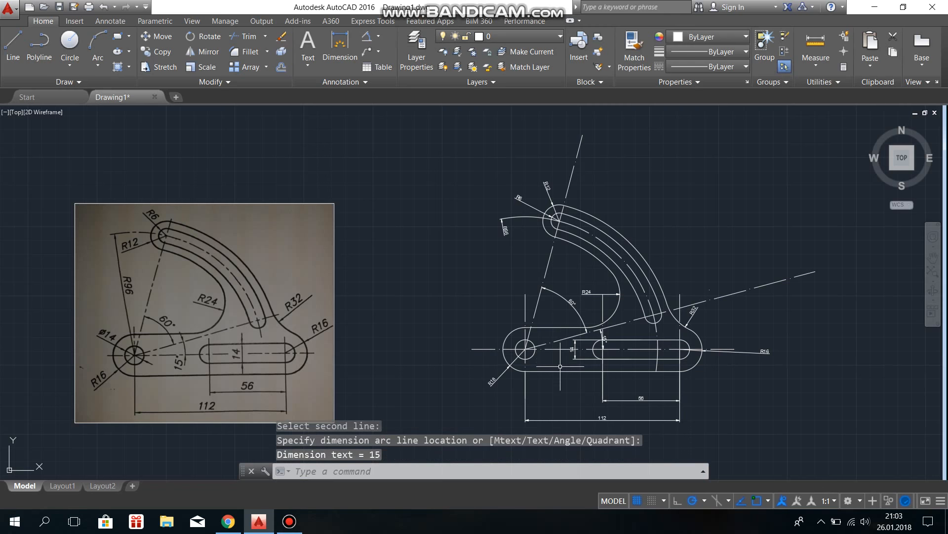
click(591, 328)
key(Delete)
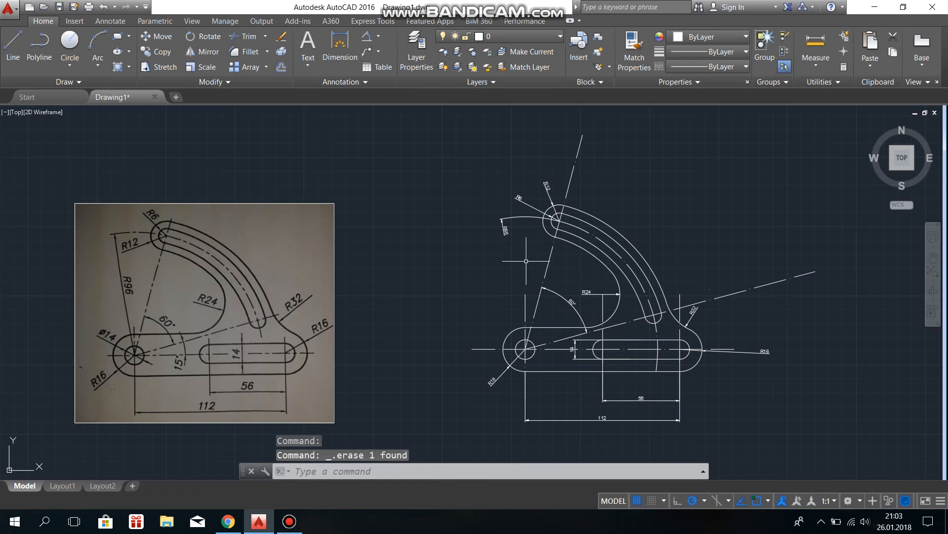
Add an angular dimension between the shallow inclined and horizontal centre lines, with its arc crossing the middle of the horizontal slot
click(366, 44)
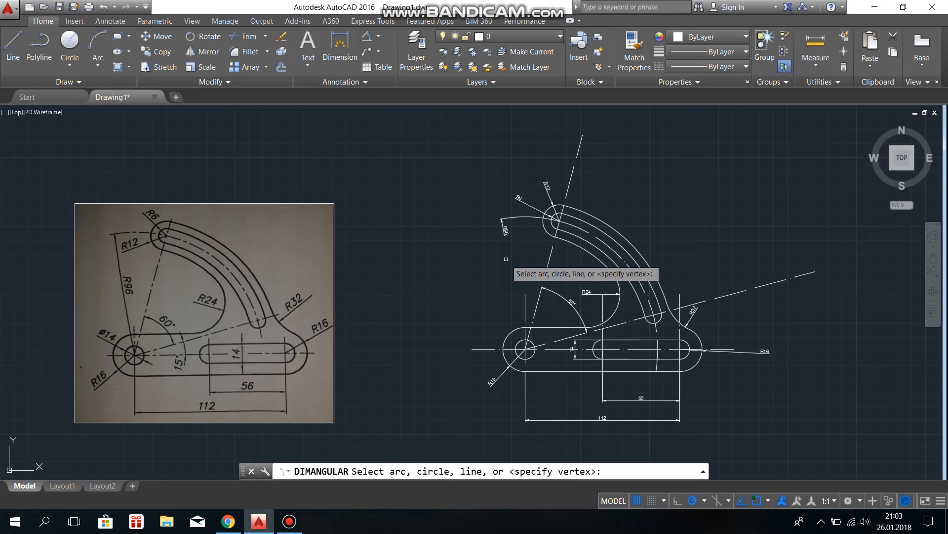
click(551, 341)
click(551, 342)
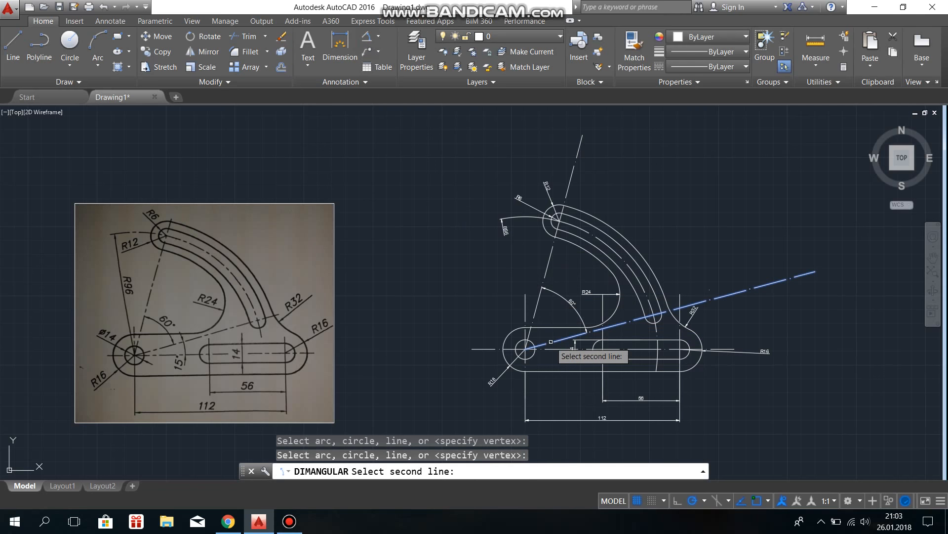
click(562, 349)
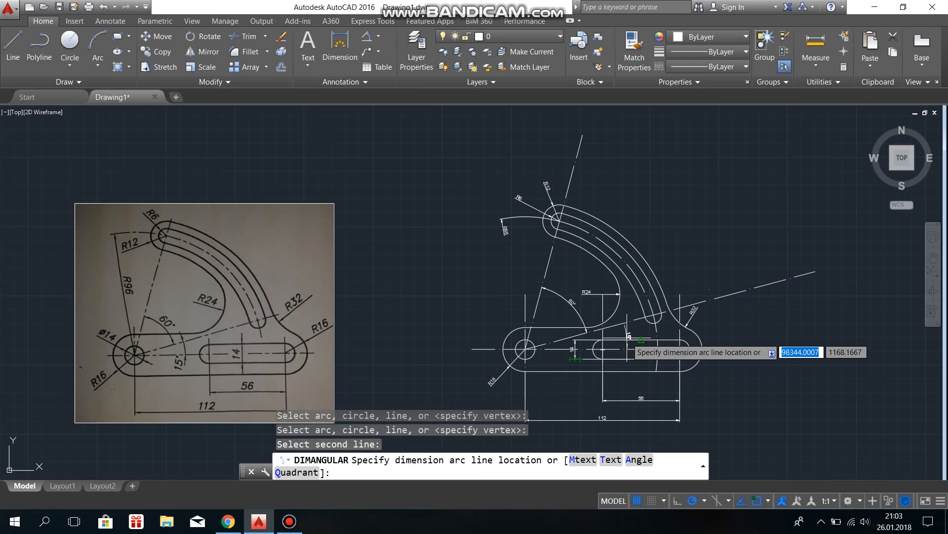
click(642, 340)
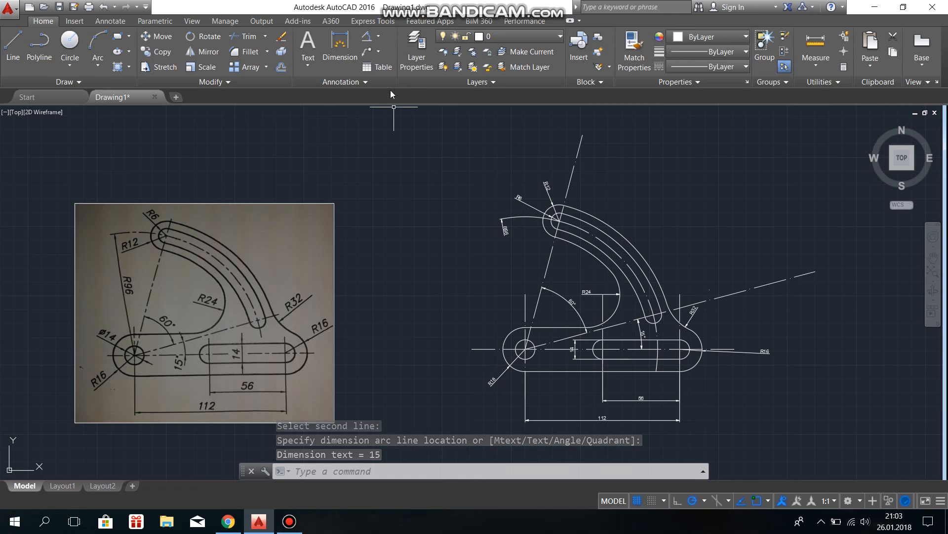
Add a diameter dimension to the hole at the lower arm's left end, placed outside the outline to the upper left
click(379, 37)
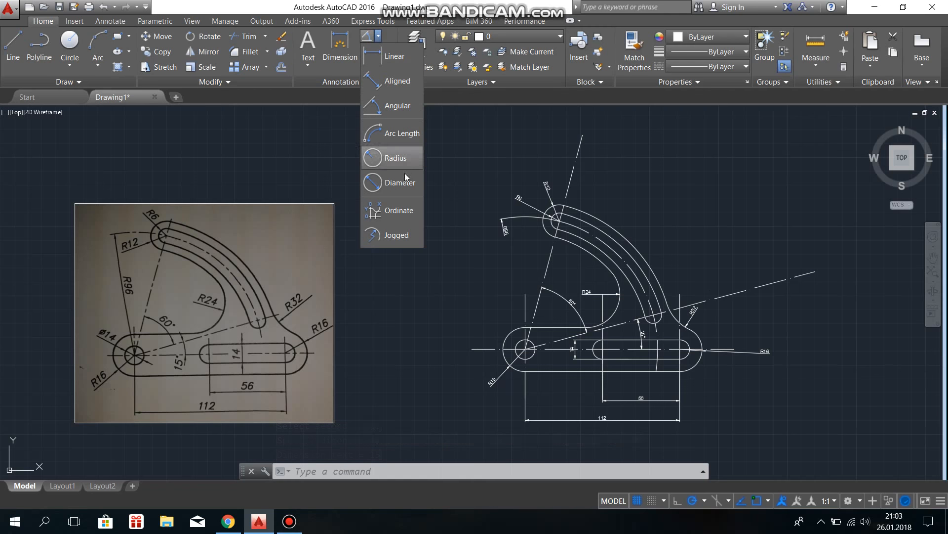
click(404, 188)
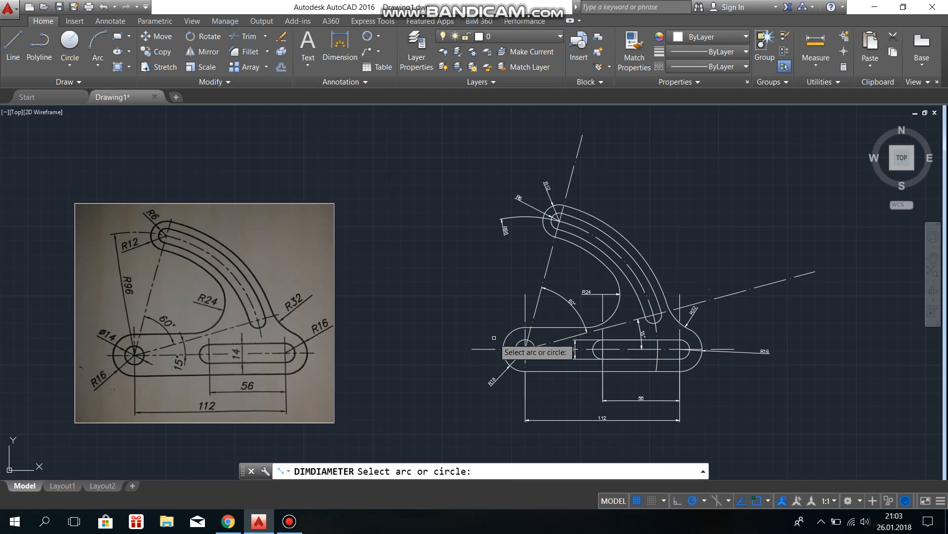
click(516, 342)
click(486, 325)
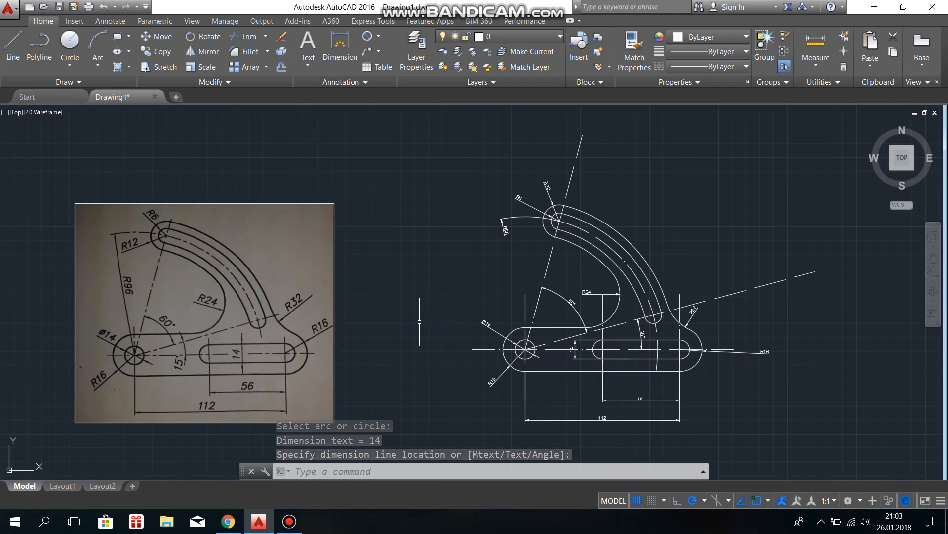
Examine the finished dimensioned bracket and compare its outline and dimensions with the reference image
scroll(663, 326, up, 2)
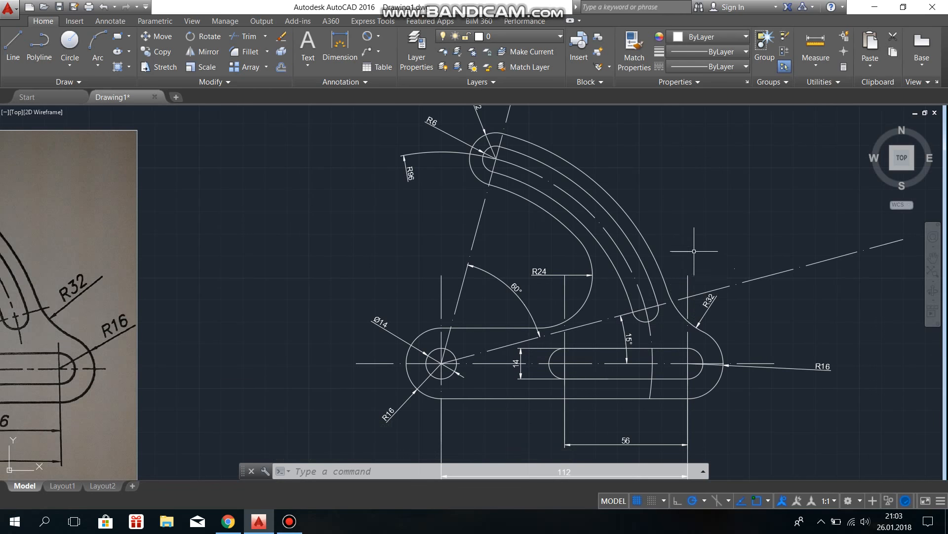
mouse_move(694, 250)
middle_down()
mouse_move(662, 178)
mouse_move(597, 171)
mouse_move(587, 204)
mouse_move(651, 295)
mouse_move(645, 315)
mouse_move(661, 284)
middle_up()
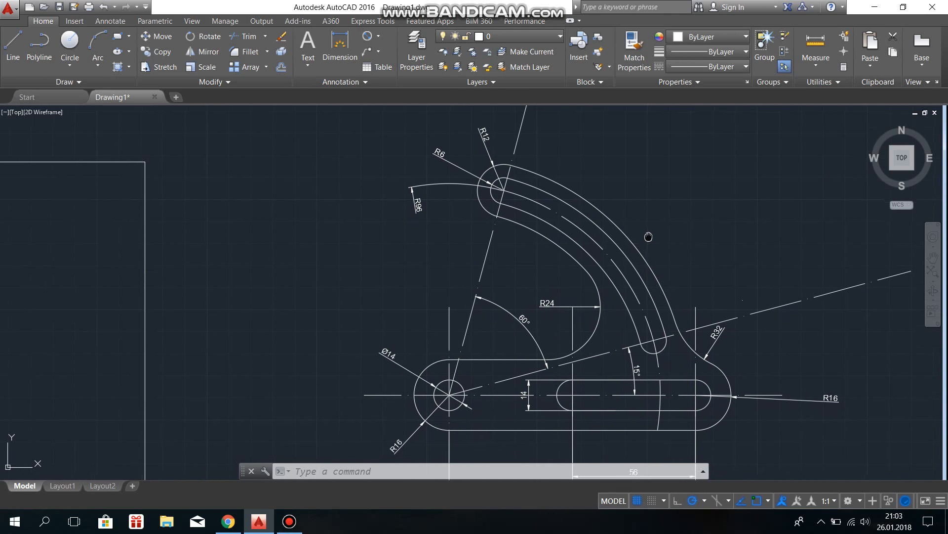
mouse_move(649, 237)
middle_down()
mouse_move(635, 193)
mouse_move(589, 176)
middle_up()
middle_click(589, 175)
middle_click(588, 176)
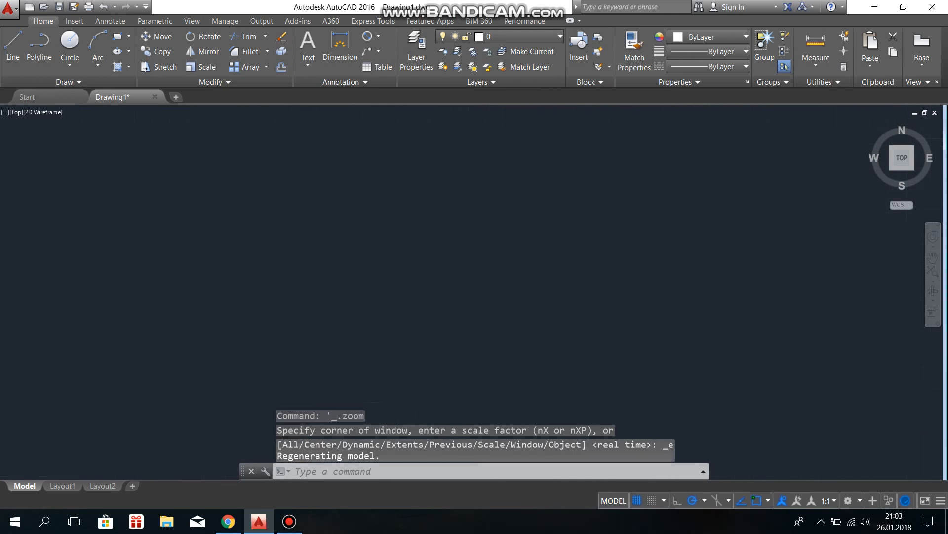
scroll(526, 245, down, 2)
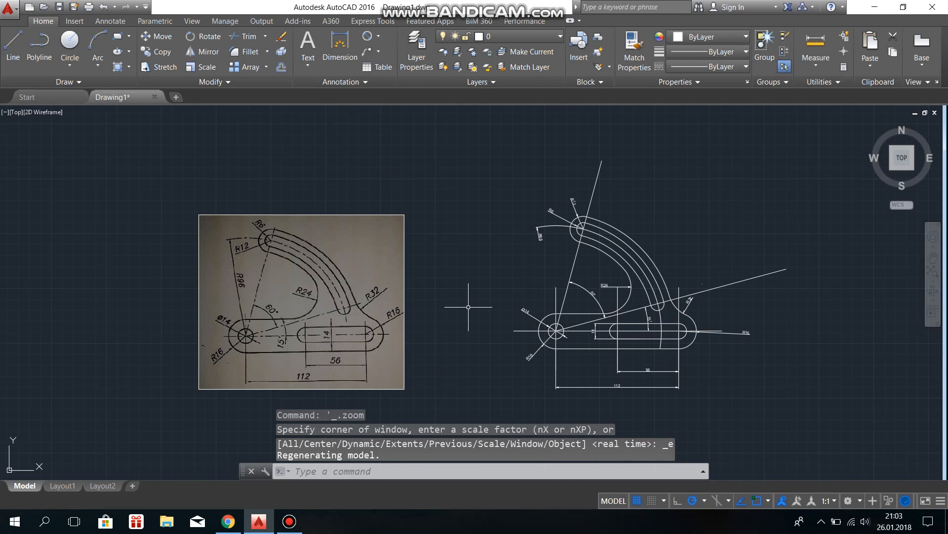
mouse_move(482, 294)
middle_down()
mouse_move(533, 256)
mouse_move(616, 256)
middle_up()
scroll(518, 271, up, 2)
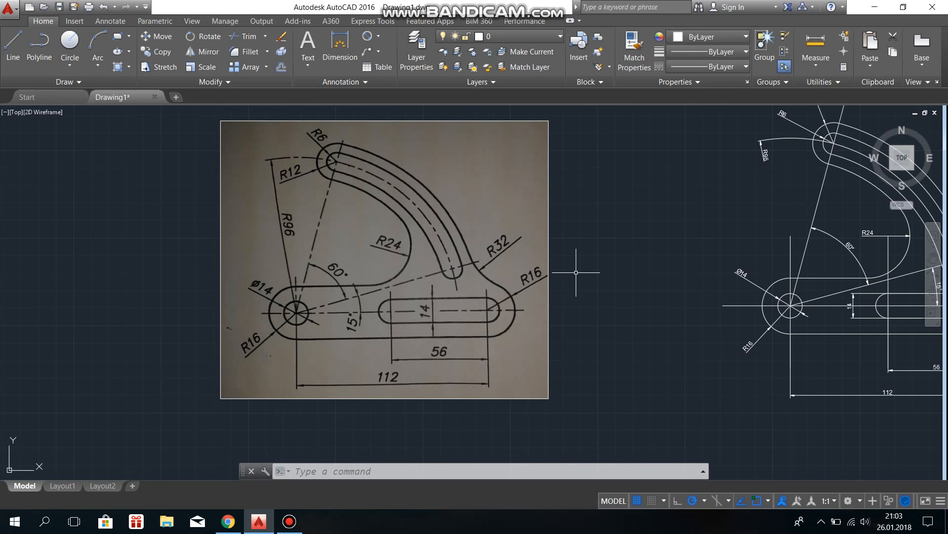
scroll(622, 277, down, 2)
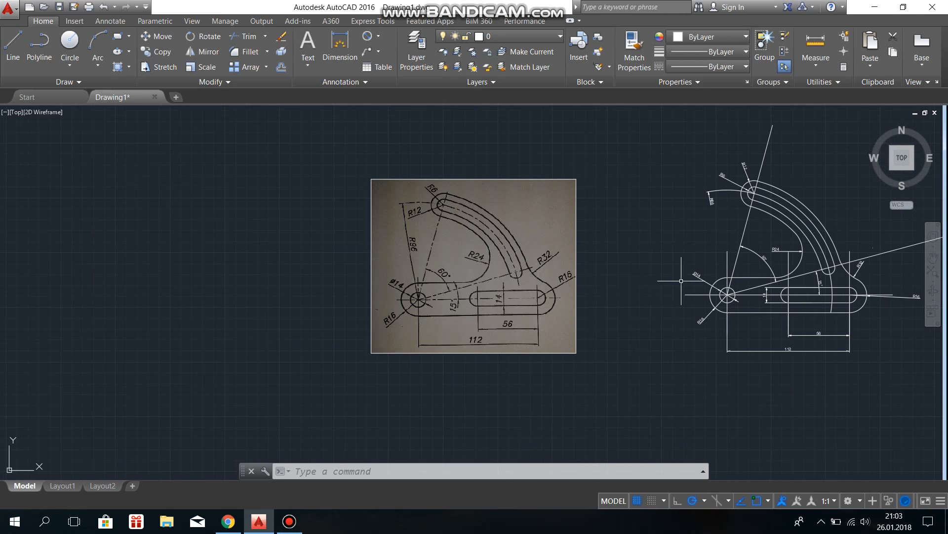